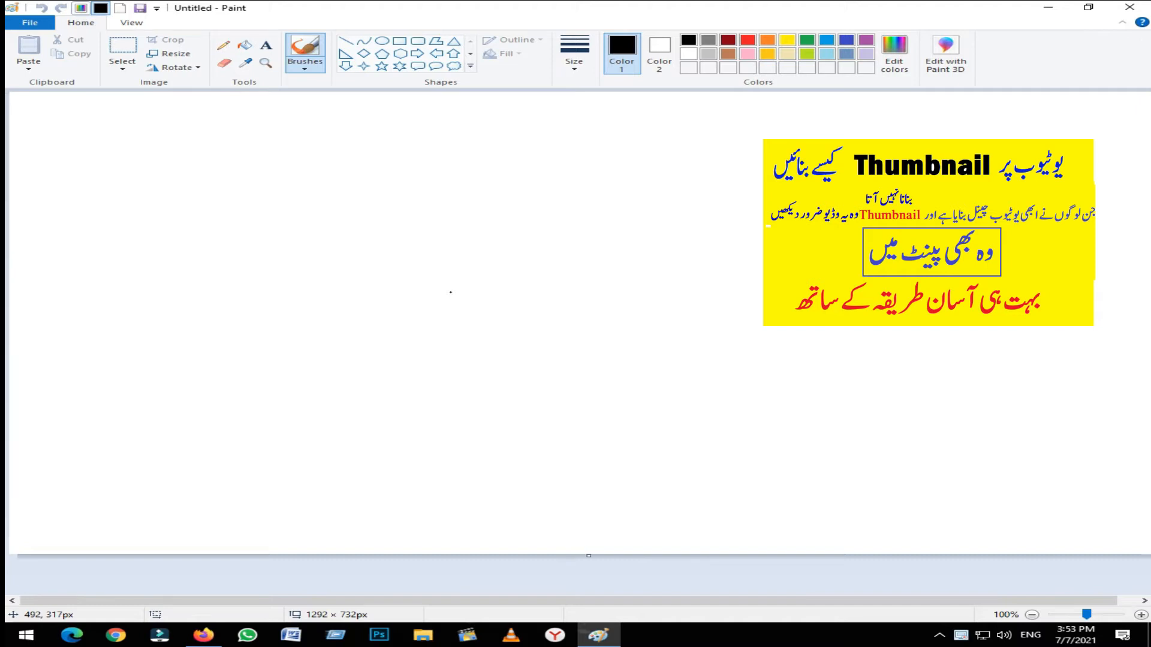
# Step: Zoom the canvas out to 50% and check its size in pixels in the Resize and Skew dialog
pyautogui.click(1032, 614)
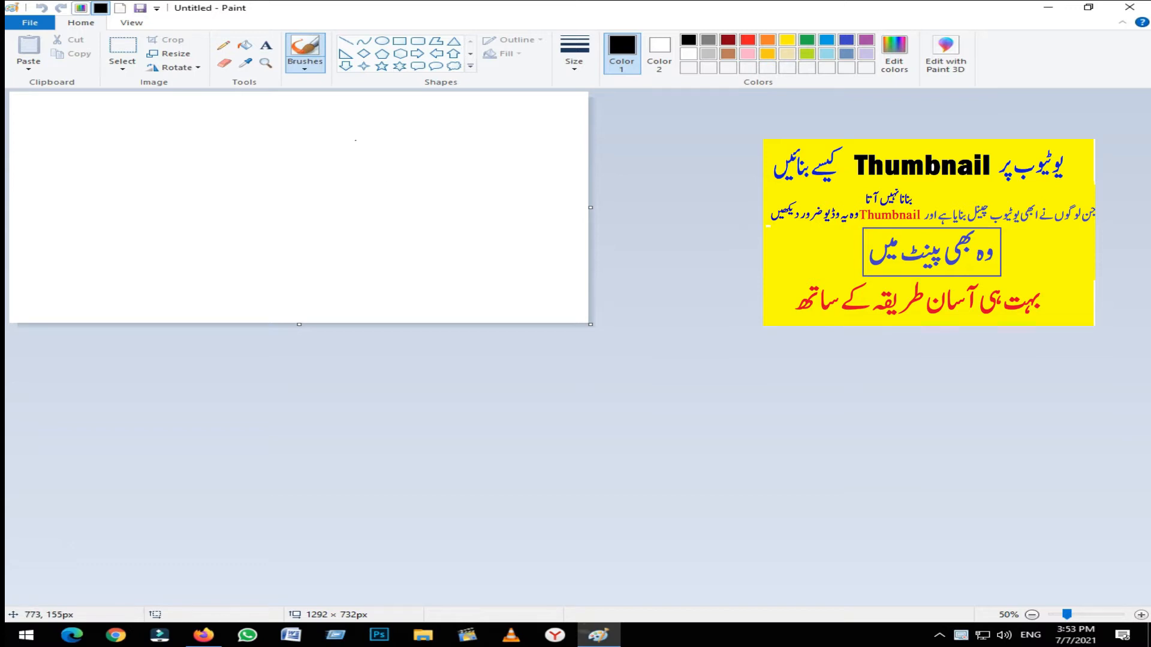
pyautogui.click(131, 22)
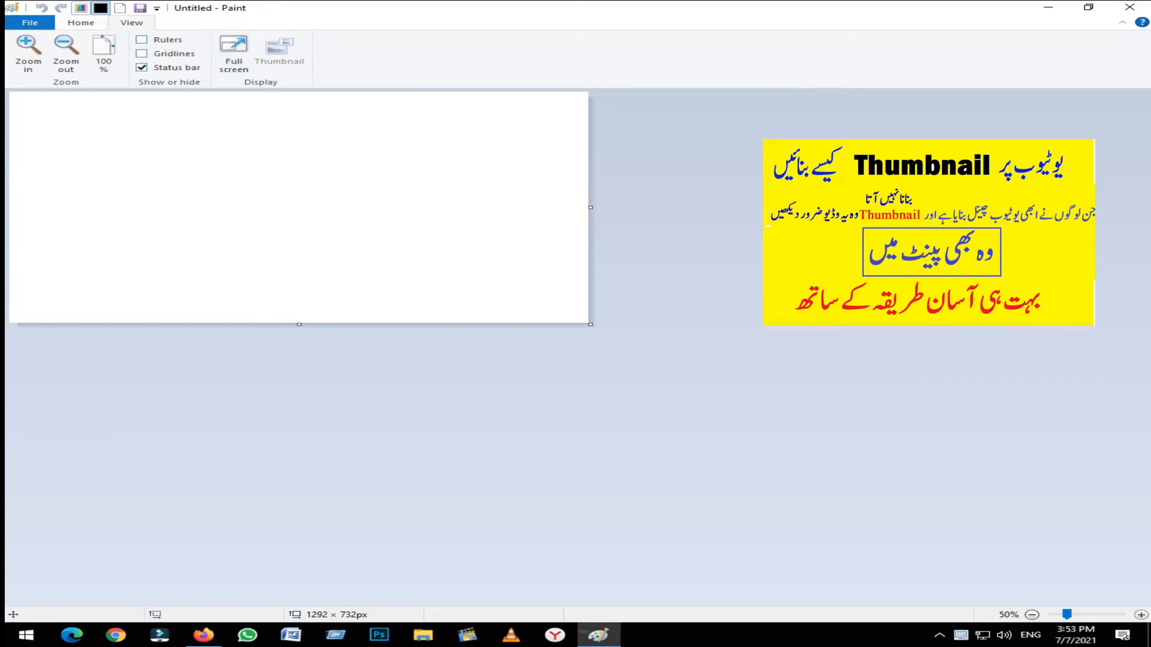
pyautogui.click(81, 22)
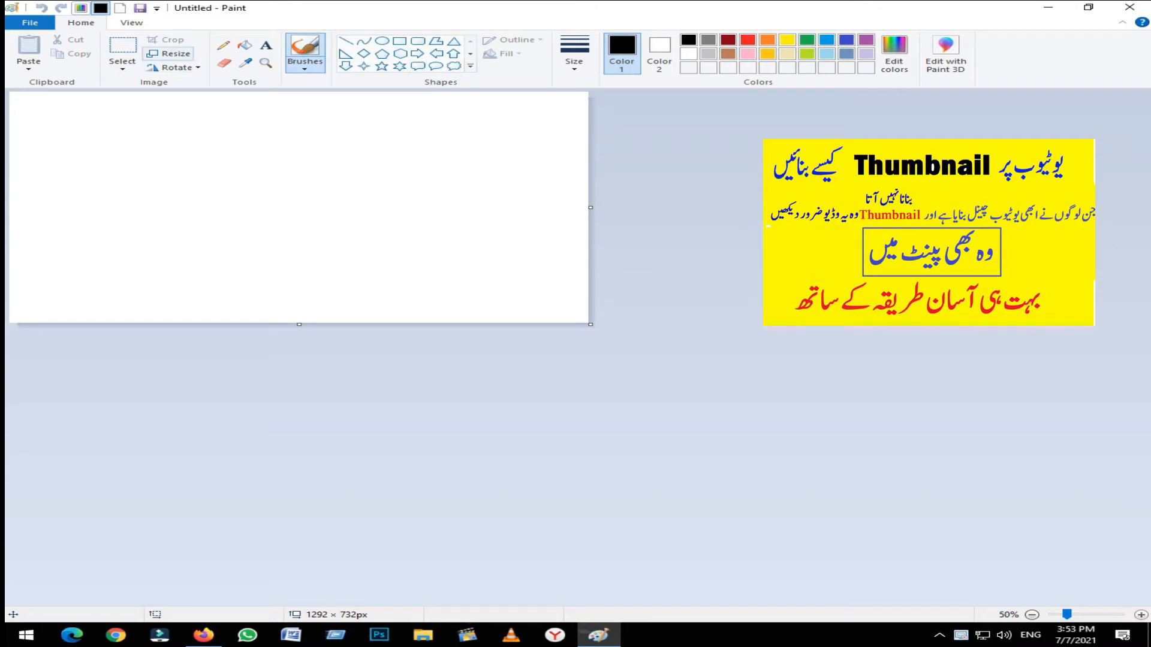
pyautogui.click(168, 54)
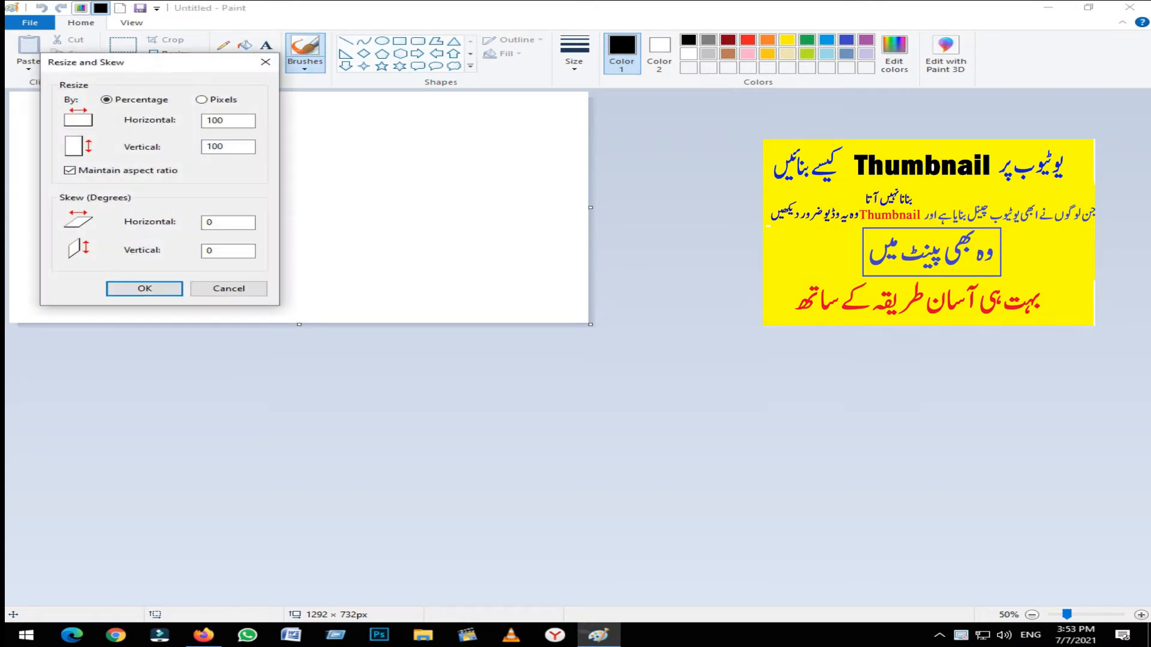
pyautogui.click(202, 101)
pyautogui.press('Tab')
pyautogui.click(145, 288)
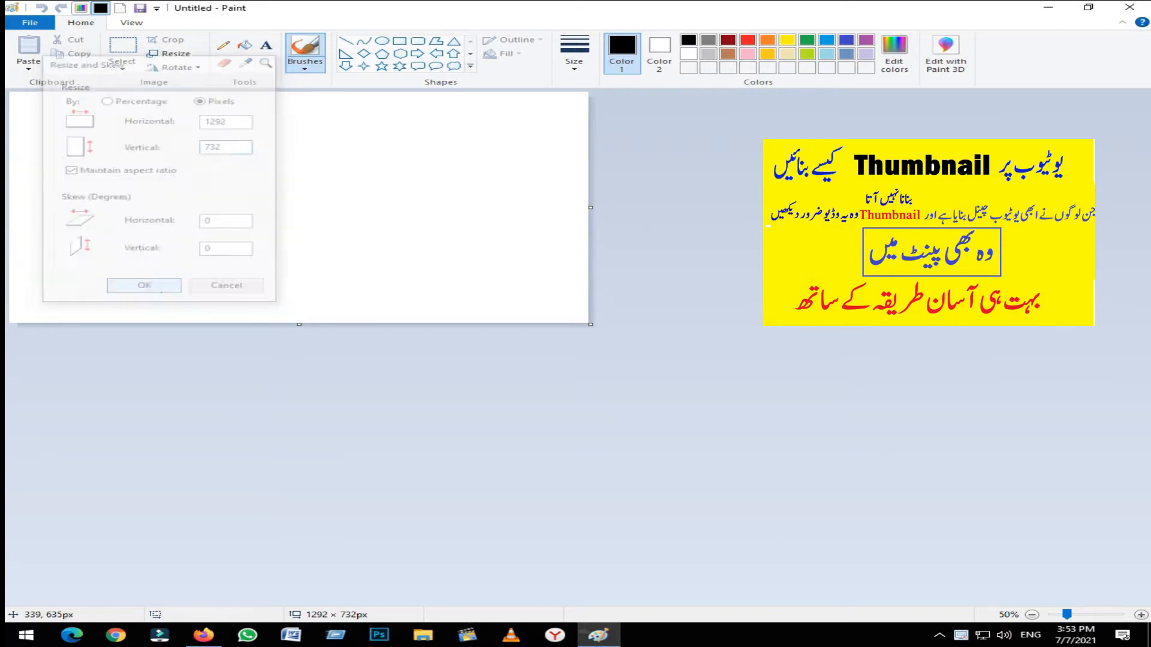
# Step: Add a text box on the canvas containing the Urdu line "یوٹیوب پر تھمبنیل کیسے بنائیں"
pyautogui.click(266, 45)
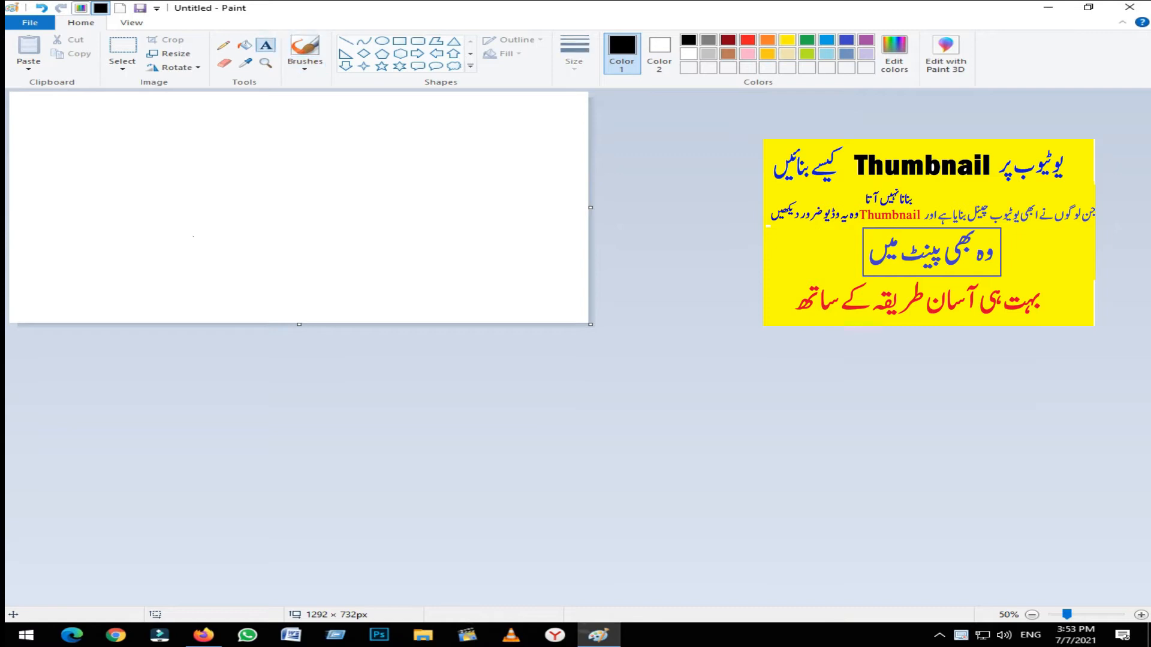
pyautogui.click(347, 151)
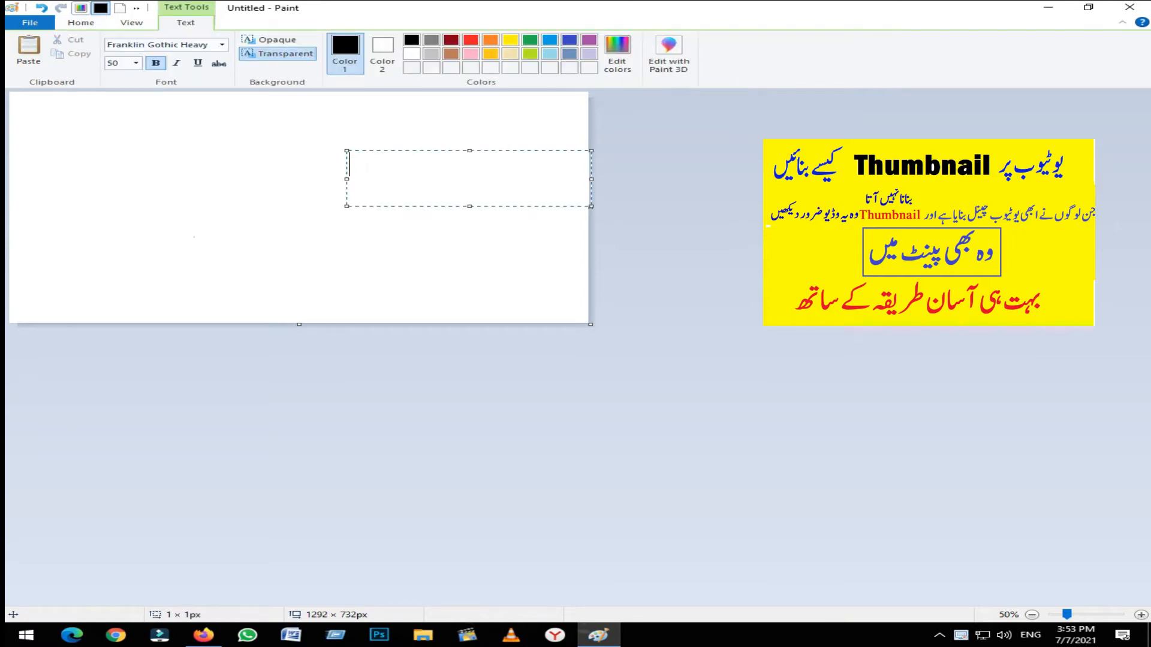
pyautogui.hotkey('alt', 'shift')
pyautogui.write('نو')
pyautogui.press('BackSpace')
pyautogui.press('BackSpace')
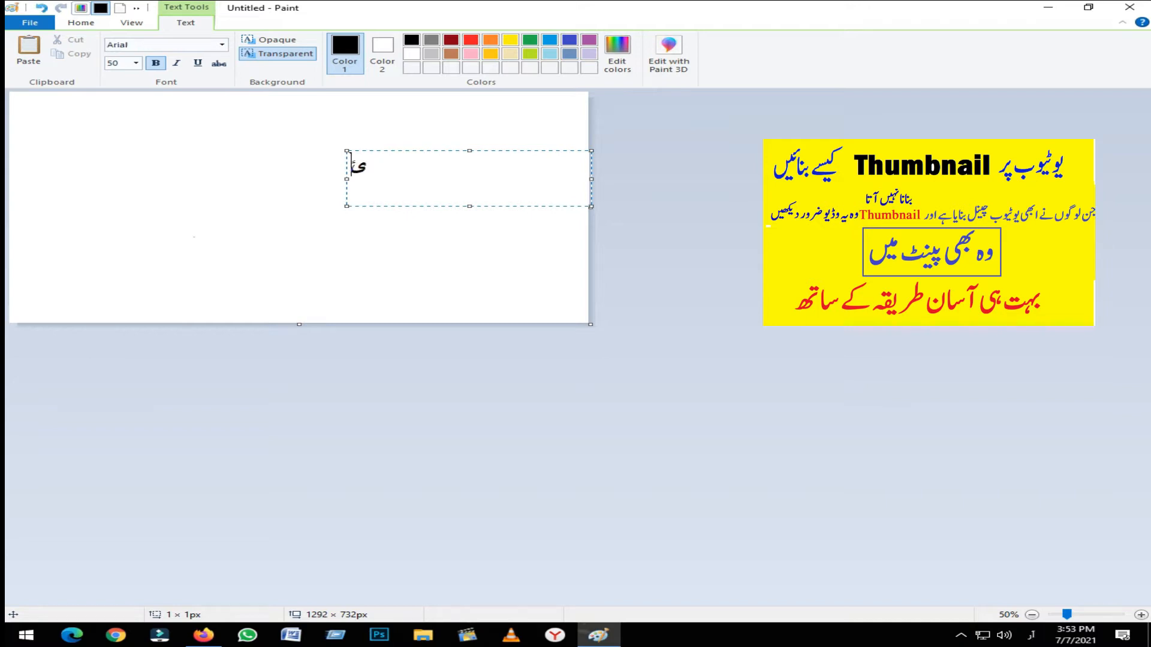
pyautogui.write('یو')
pyautogui.write('ٹیوط')
pyautogui.press('BackSpace')
pyautogui.press('BackSpace')
pyautogui.write('ب پر')
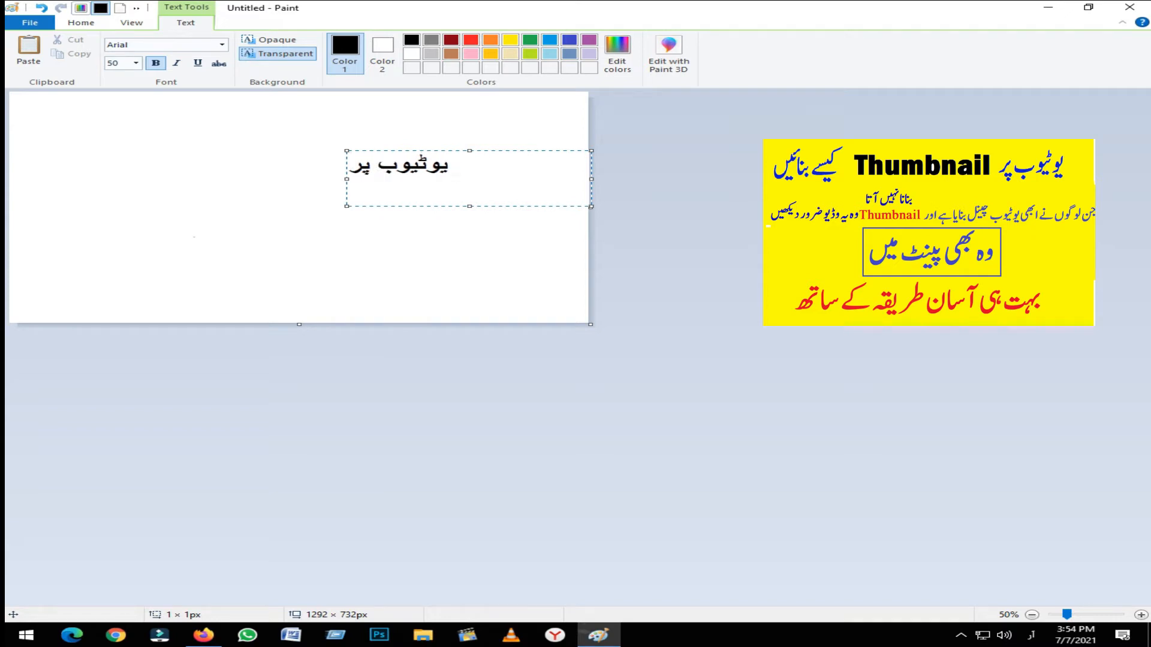
pyautogui.write(' تھمب')
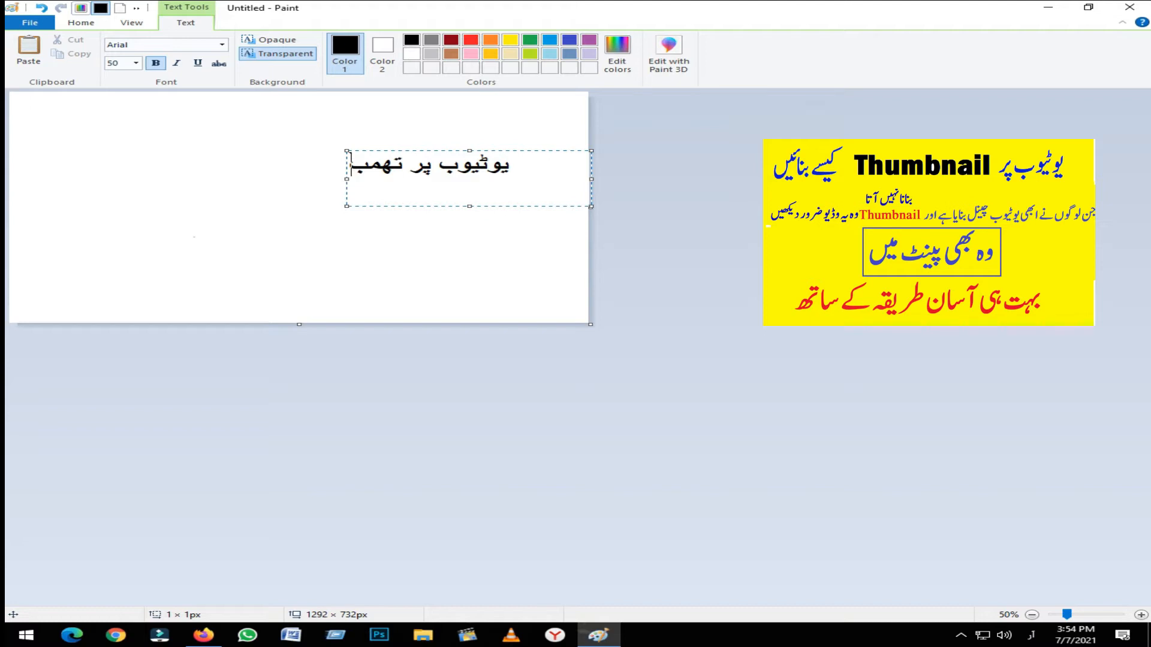
pyautogui.write('نیل ک')
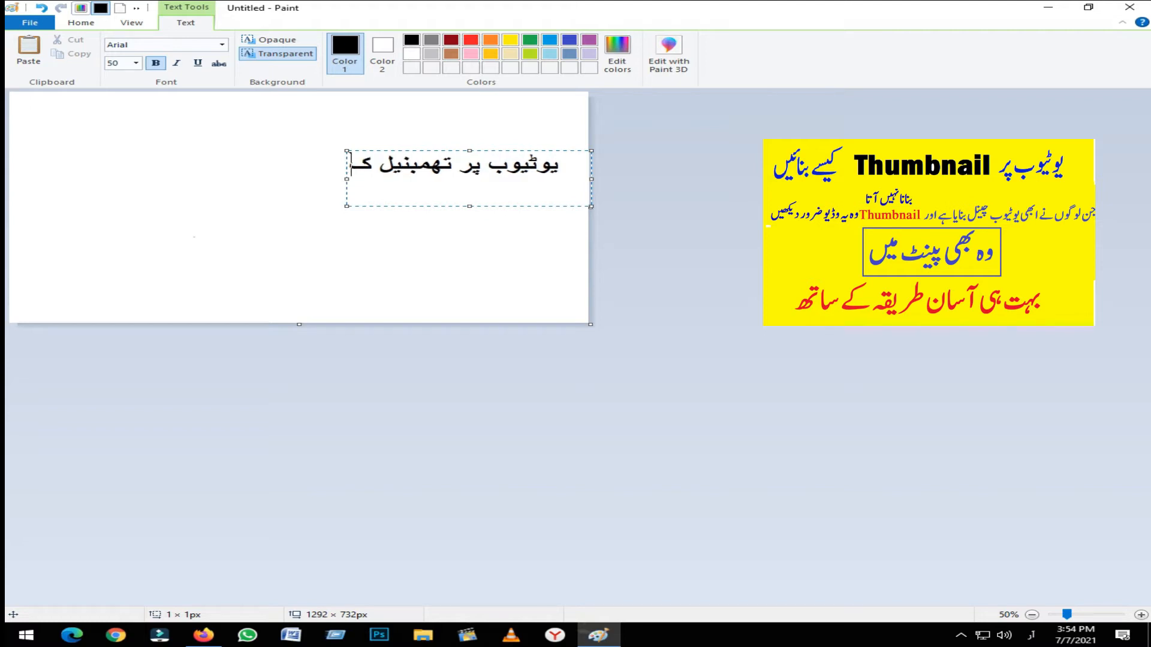
pyautogui.write('یسے ')
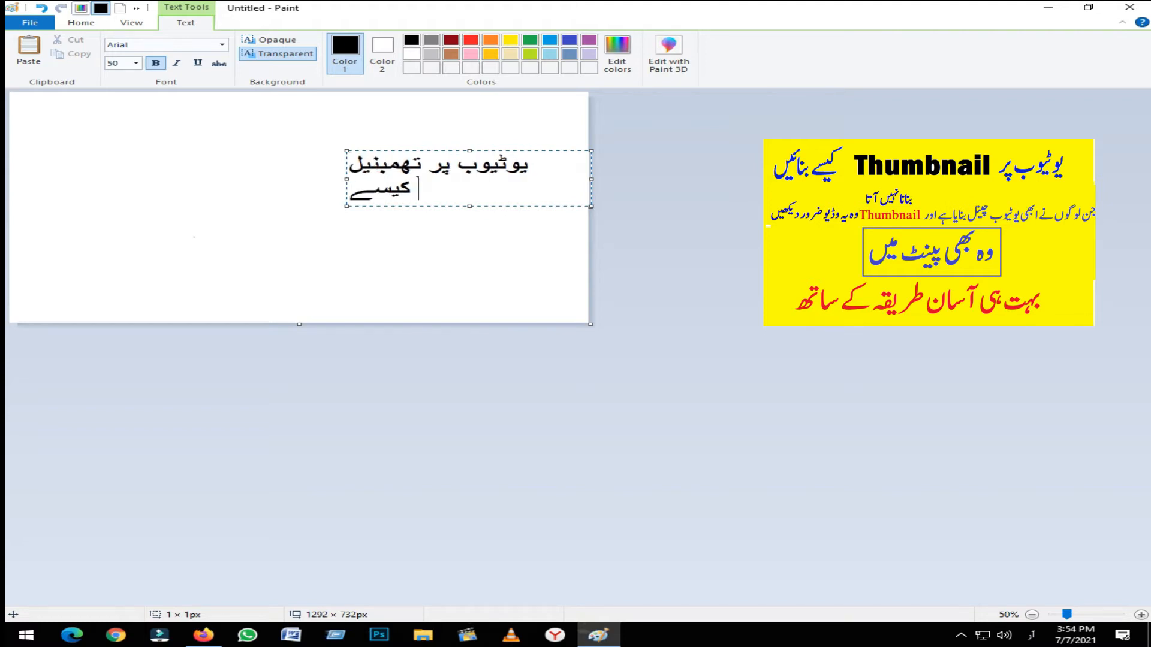
pyautogui.write('بنائی')
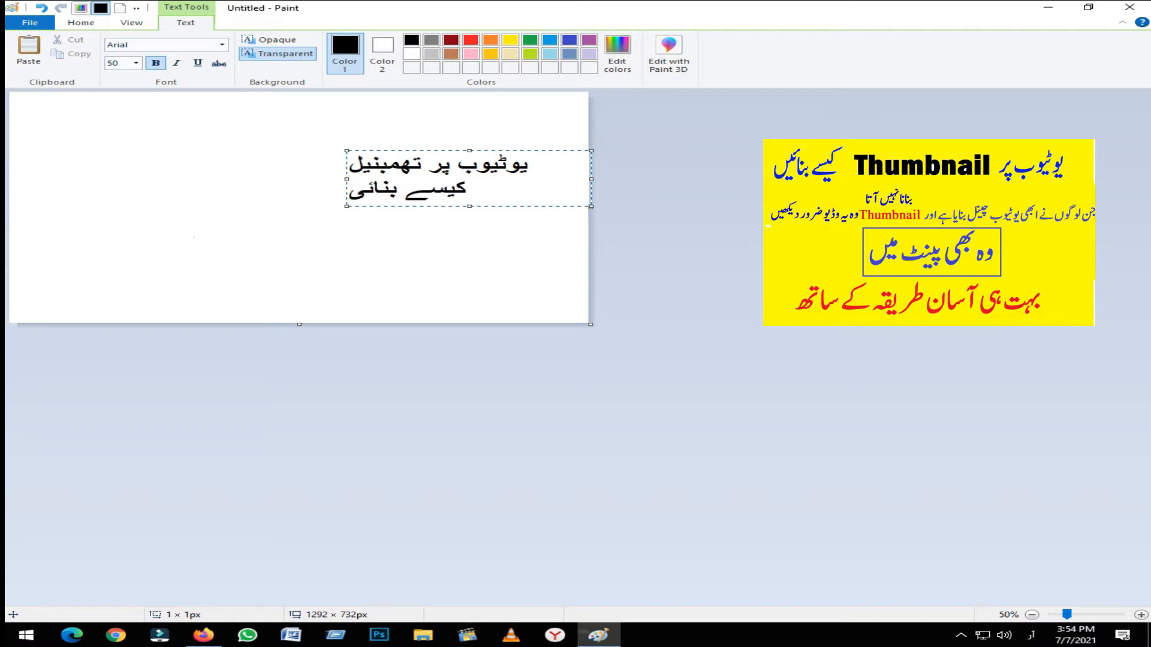
pyautogui.write('ں')
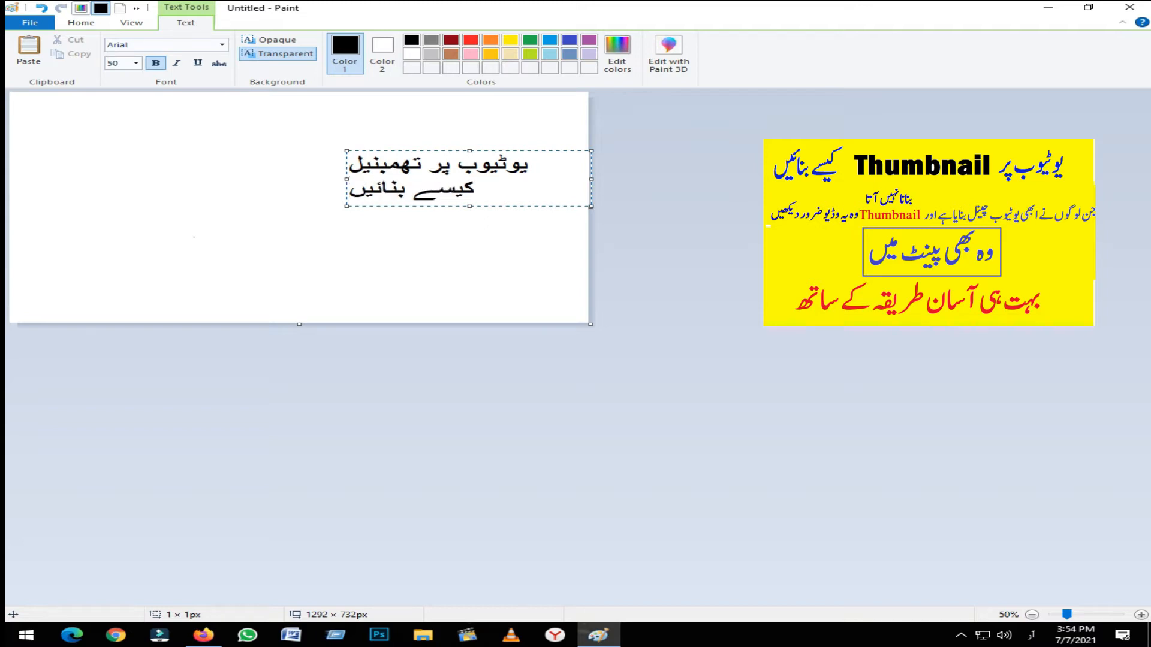
# Step: Widen the text box to fit the Urdu line on one row and set its font to Jameel Noori Nastaleeq
pyautogui.moveTo(347, 178); pyautogui.dragTo(126, 179)
pyautogui.hotkey('ctrl', 'a')
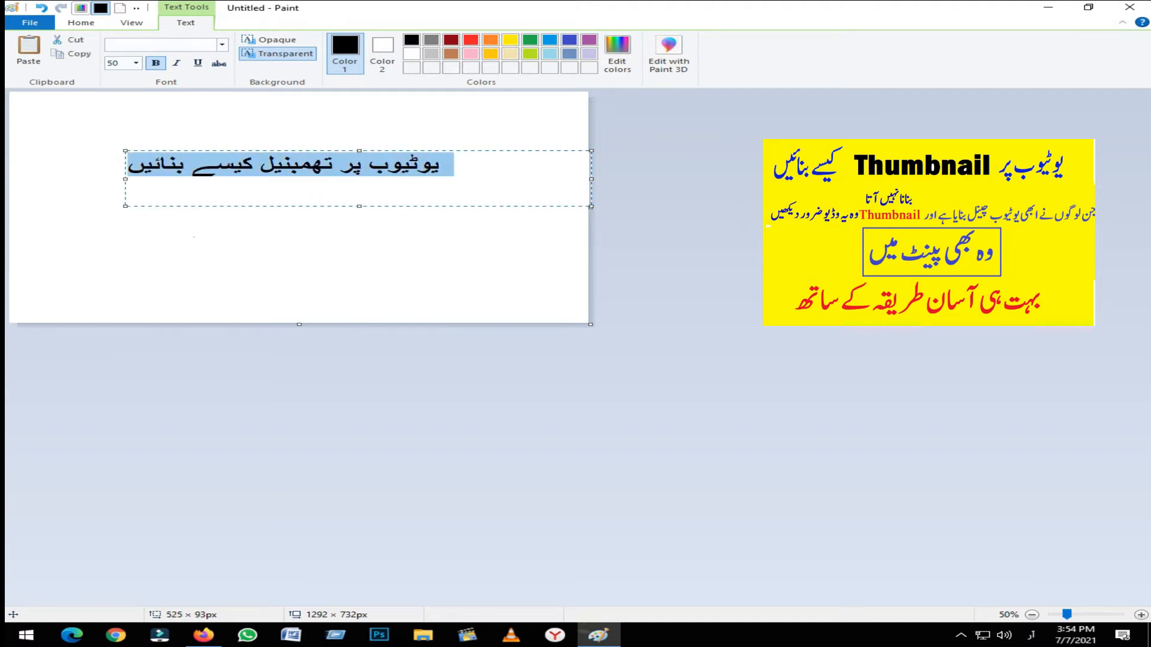
pyautogui.click(222, 45)
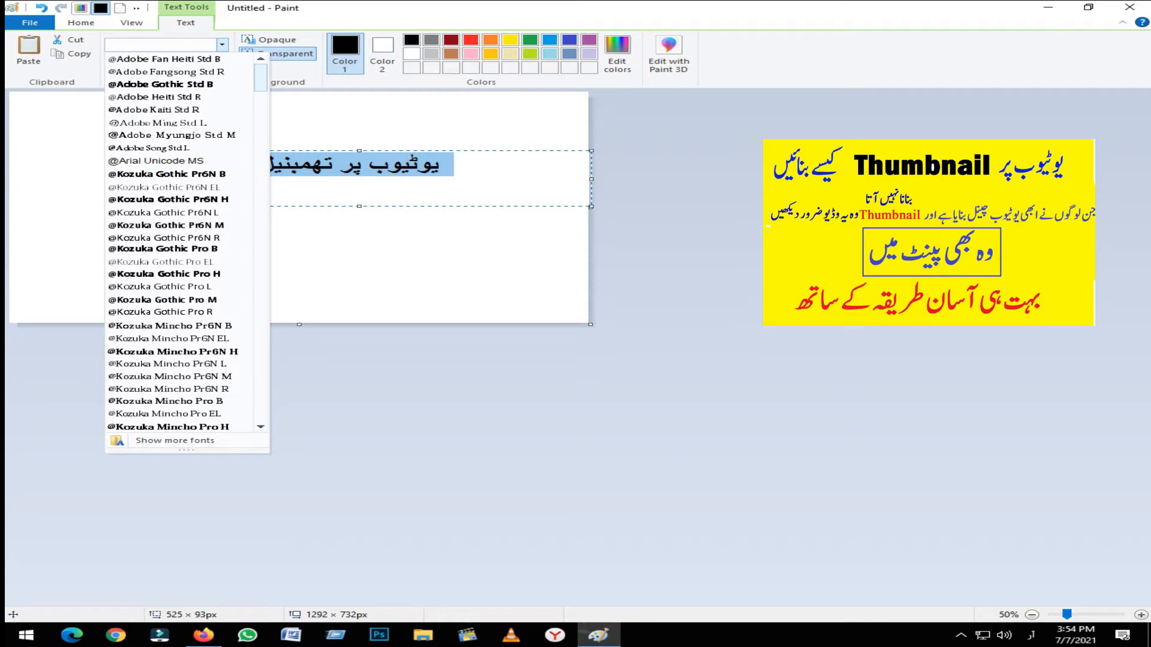
pyautogui.hotkey('alt', 'shift')
pyautogui.write('Ja')
pyautogui.press('Return')
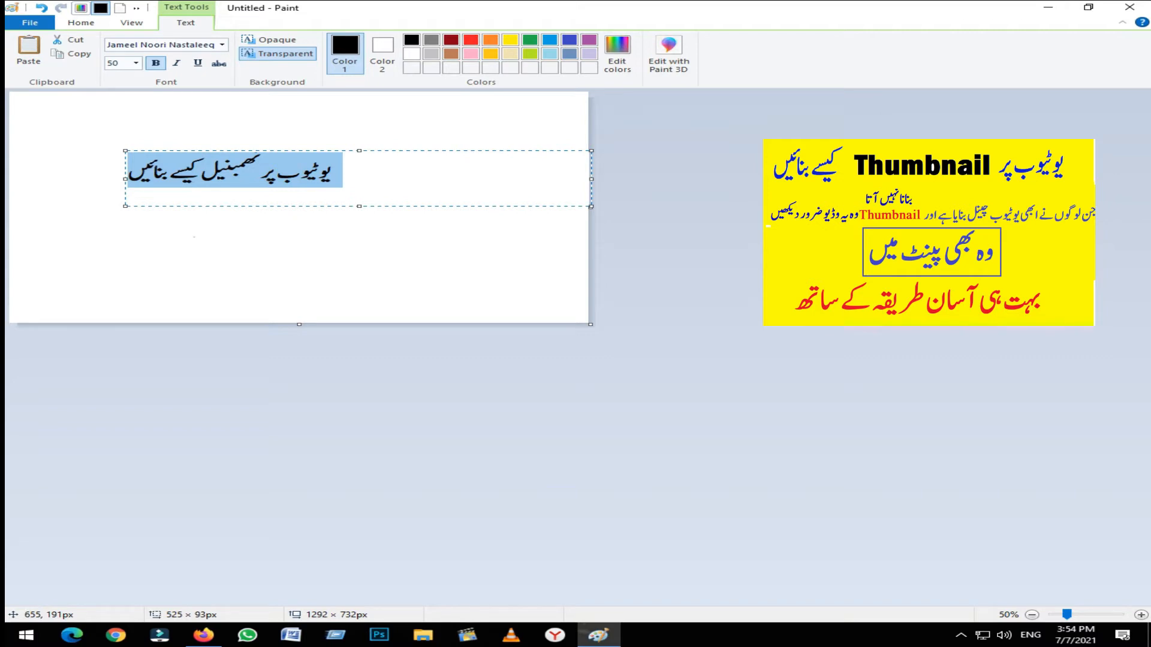
# Step: Undo the font change and remove the full Urdu line from the canvas
pyautogui.click(333, 171)
pyautogui.moveTo(333, 171); pyautogui.dragTo(202, 171)
pyautogui.click(319, 171)
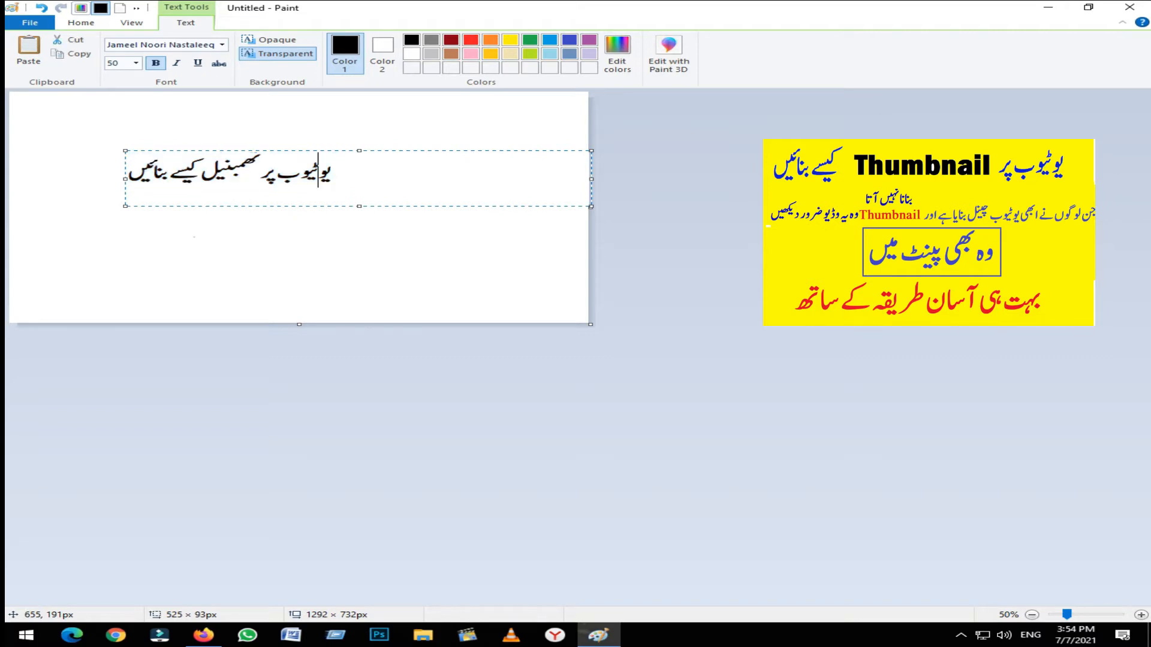
pyautogui.hotkey('ctrl', 'z')
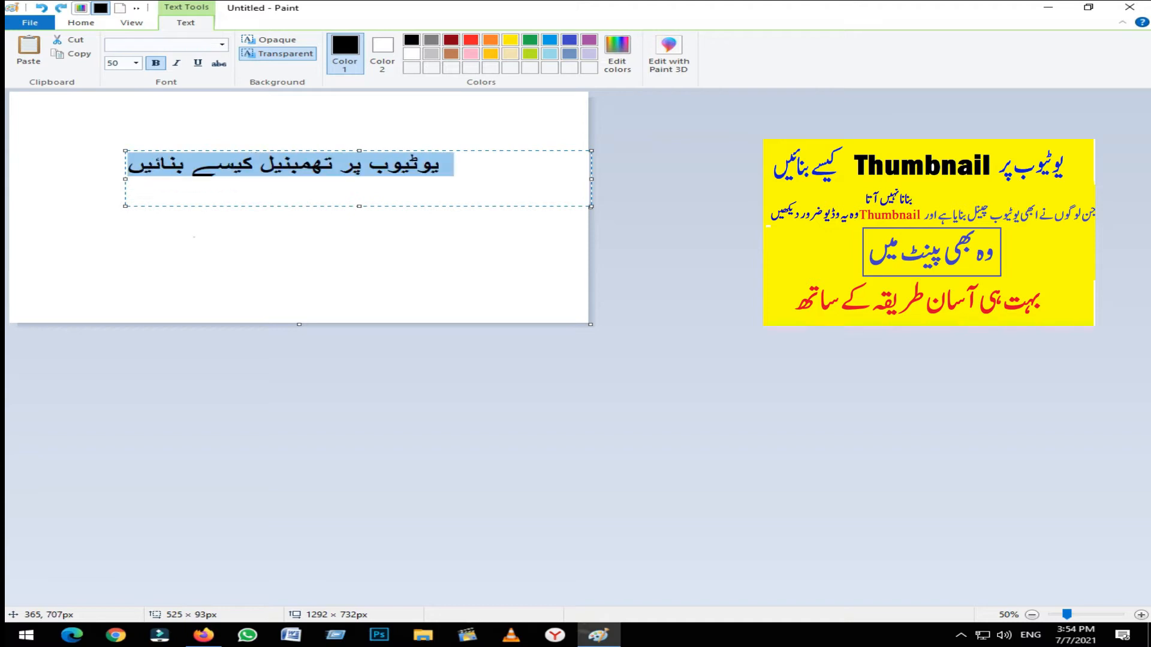
pyautogui.click(224, 135)
pyautogui.hotkey('ctrl', 'z')
# Step: Add a text box reading "Thumbnail" and set its font size to 72
pyautogui.click(190, 144)
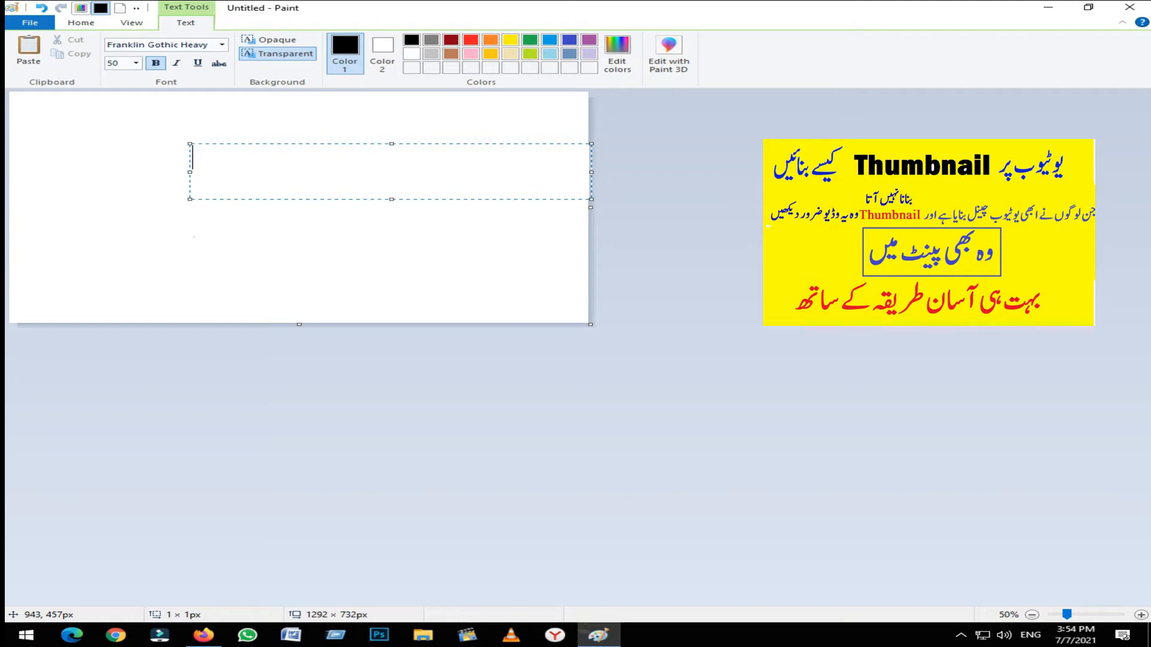
pyautogui.write('Thu')
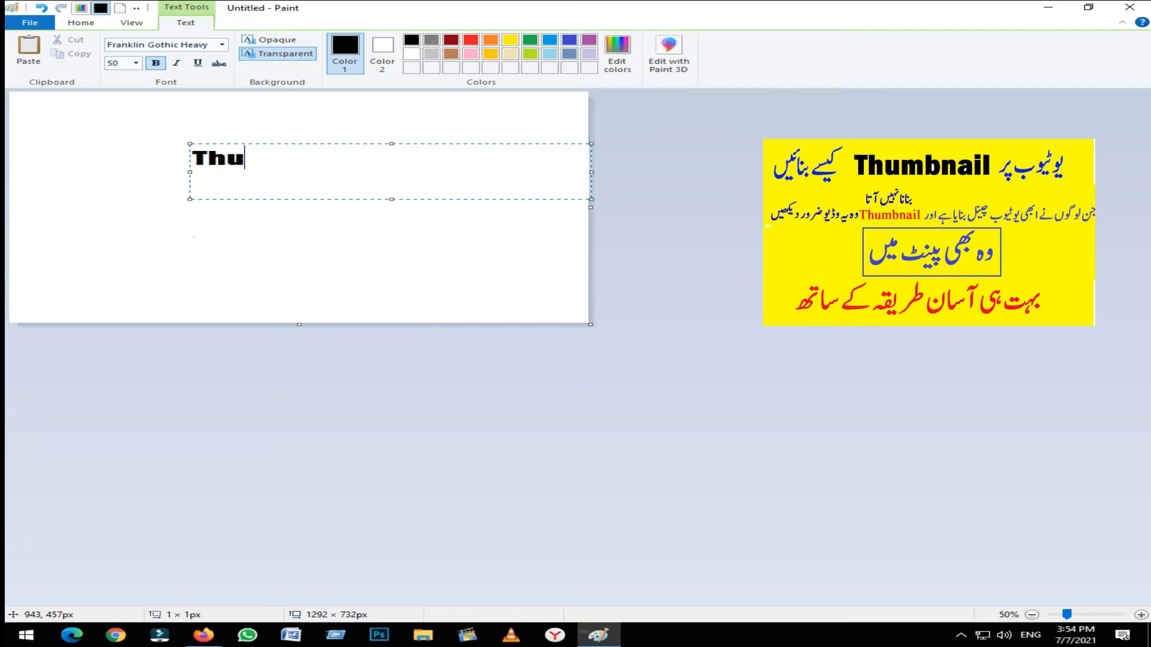
pyautogui.write('mbnail')
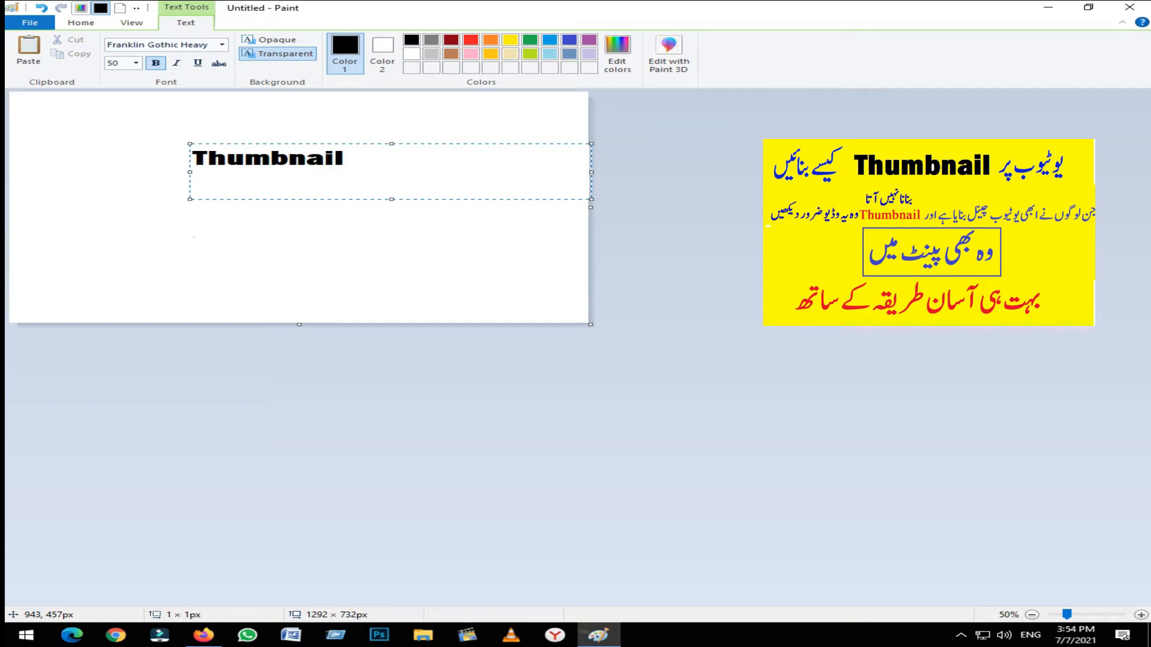
pyautogui.hotkey('ctrl', 'a')
pyautogui.click(136, 63)
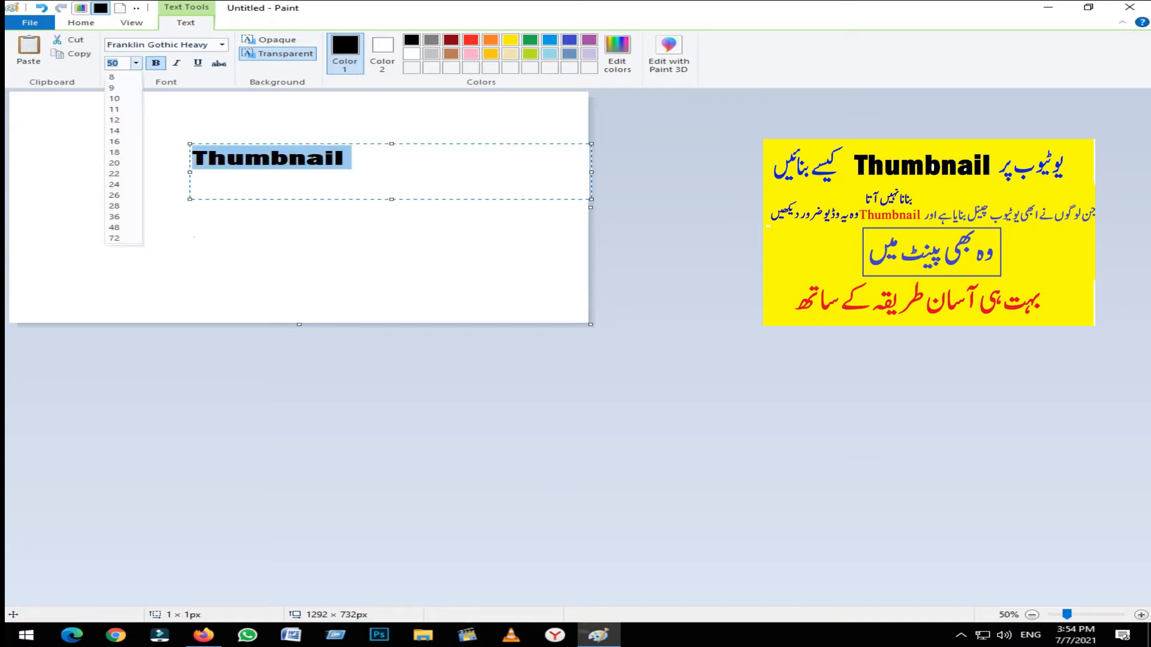
pyautogui.click(114, 238)
# Step: Place the "Thumbnail" text at the canvas's top centre and commit it
pyautogui.moveTo(276, 144); pyautogui.dragTo(232, 98)
pyautogui.click(223, 120)
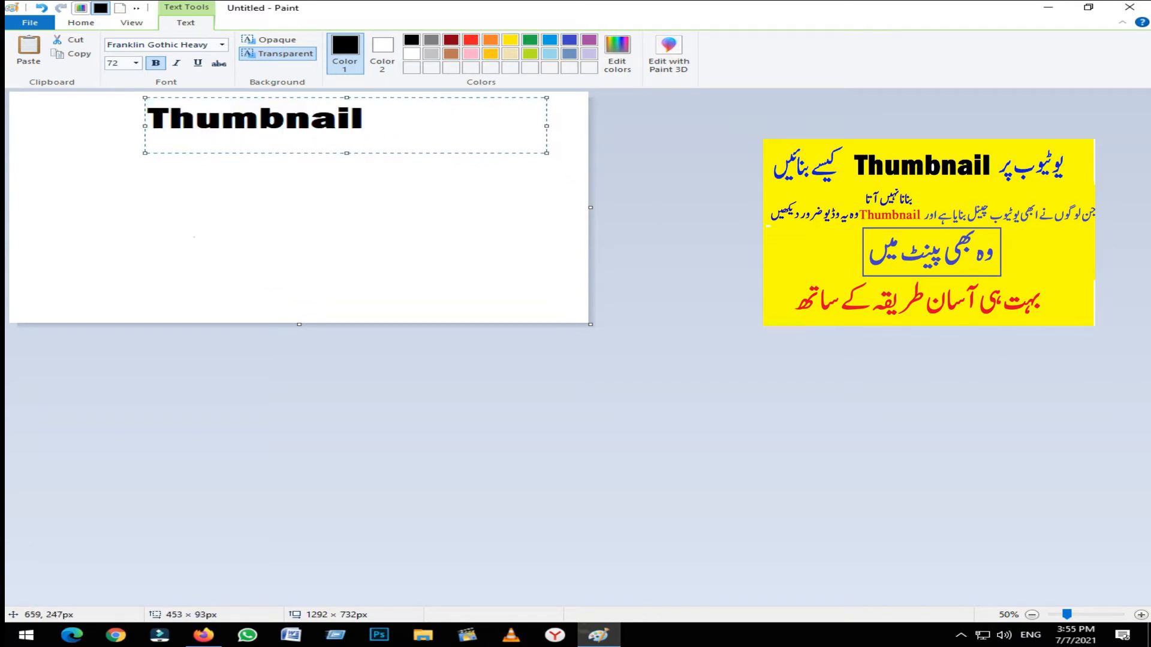
pyautogui.moveTo(144, 100); pyautogui.dragTo(187, 94)
pyautogui.click(362, 249)
# Step: Add a separate text box in the canvas's lower right area with the Urdu words "یوٹیوب پر"
pyautogui.click(361, 250)
pyautogui.hotkey('alt', 'shift')
pyautogui.write('یوٹیوب پر')
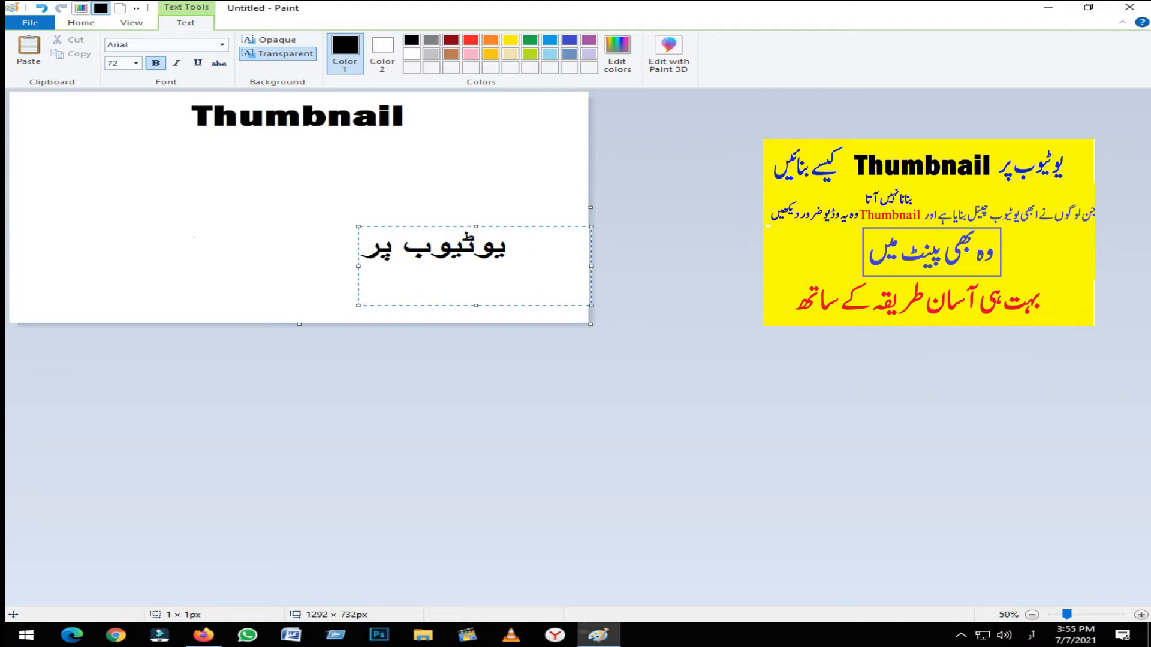
# Step: Set the font of the "یوٹیوب پر" text to Jameel Noori Nastaleeq
pyautogui.hotkey('ctrl', 'a')
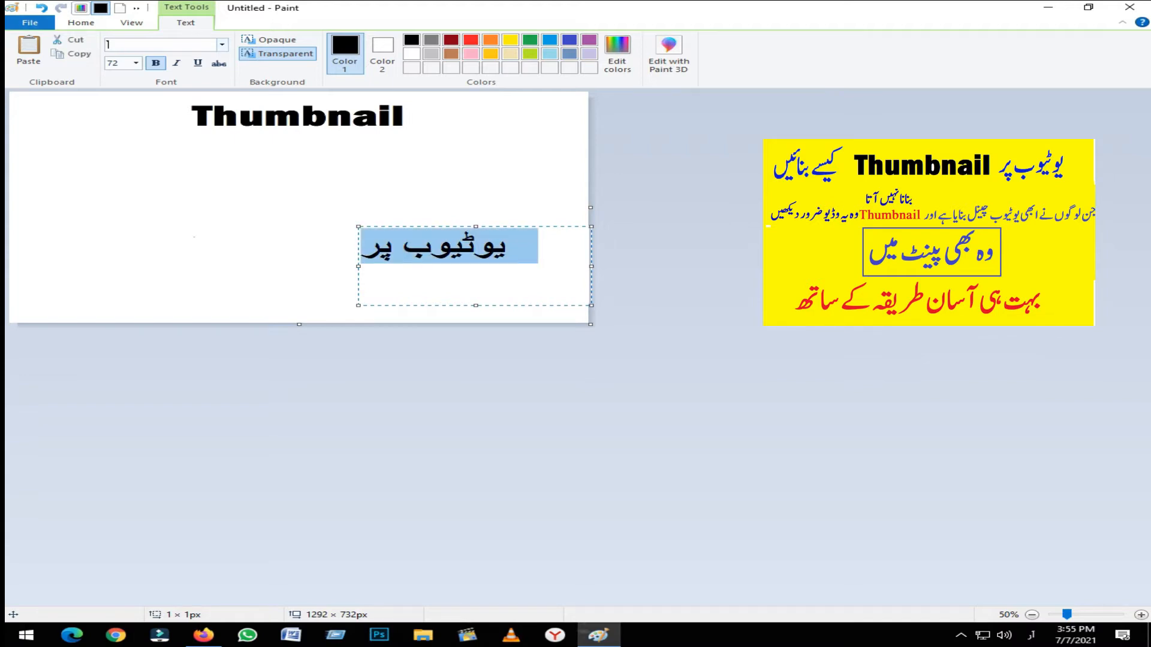
pyautogui.click(222, 44)
pyautogui.scroll(-15, 179, 239)
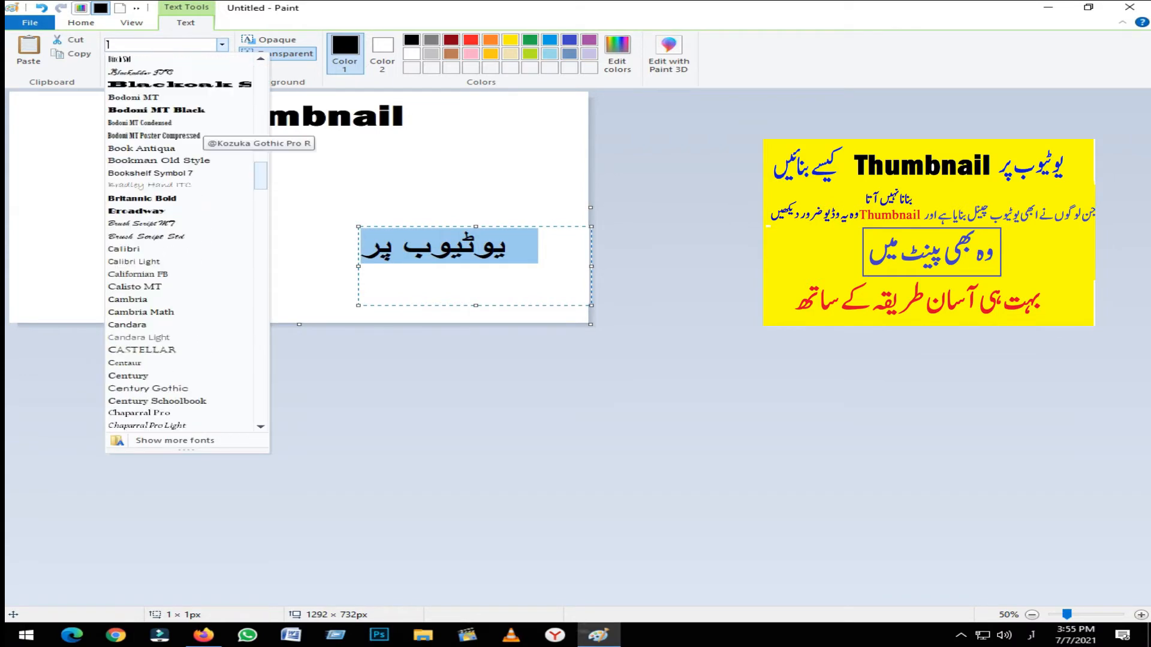
pyautogui.scroll(-4, 199, 125)
pyautogui.hotkey('alt', 'shift')
pyautogui.write('Jameel Noori Nastaleeq')
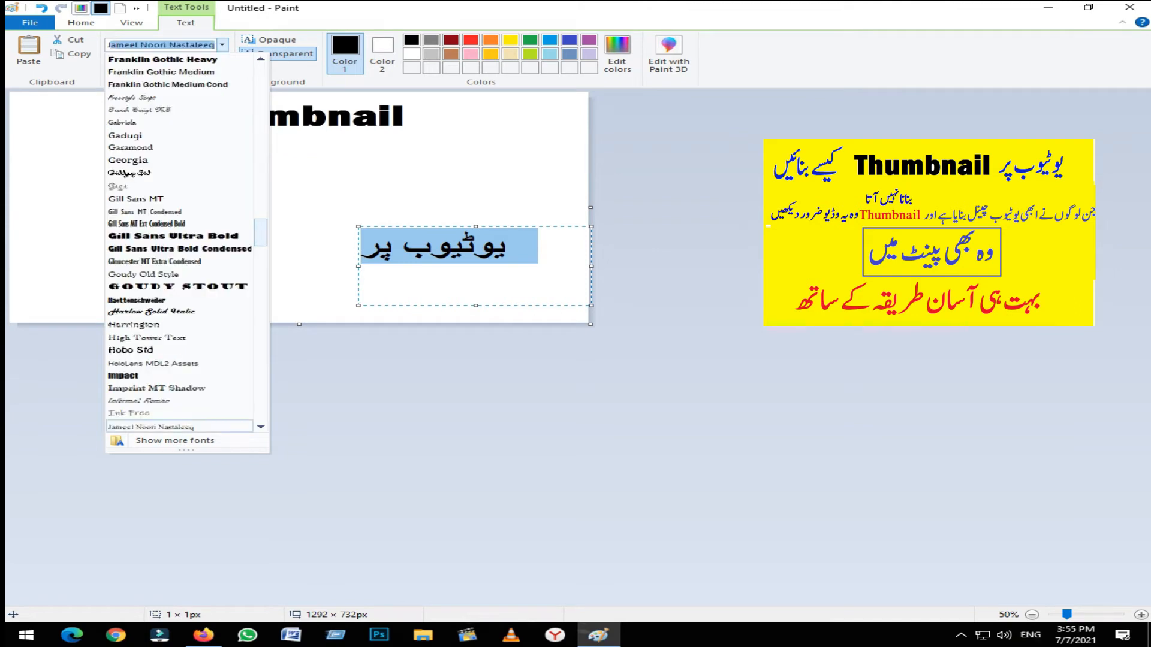
pyautogui.press('Return')
# Step: Narrow the "یوٹیوب پر" text box and position it just right of the word "Thumbnail" at the canvas's top
pyautogui.moveTo(356, 231); pyautogui.dragTo(356, 93)
pyautogui.moveTo(590, 94); pyautogui.dragTo(493, 94)
pyautogui.moveTo(395, 95); pyautogui.dragTo(453, 90)
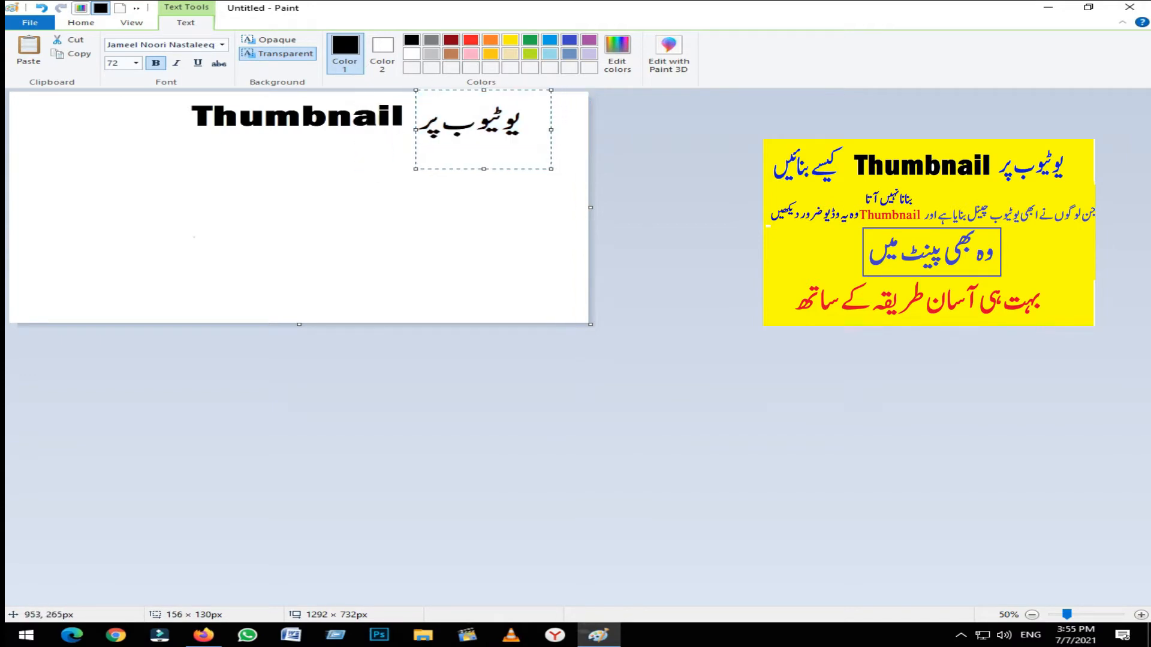
# Step: Recolour the "یوٹیوب پر" text with a custom blue of red 13, green 37, blue 208 and commit it
pyautogui.hotkey('ctrl', 'a')
pyautogui.click(569, 40)
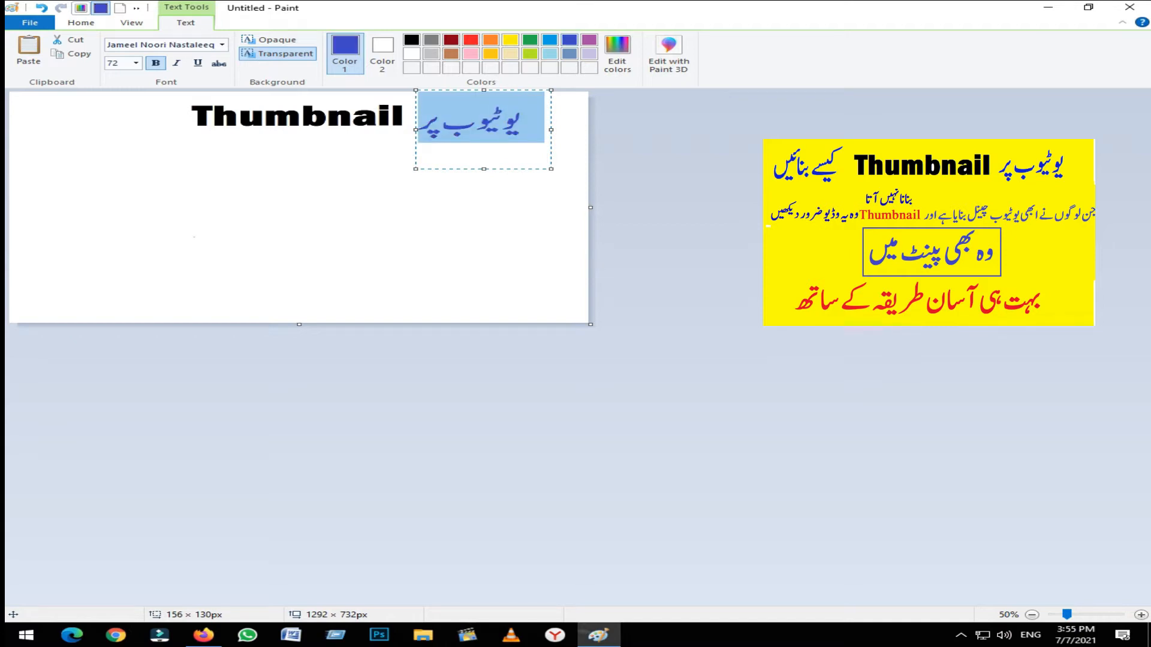
pyautogui.click(616, 51)
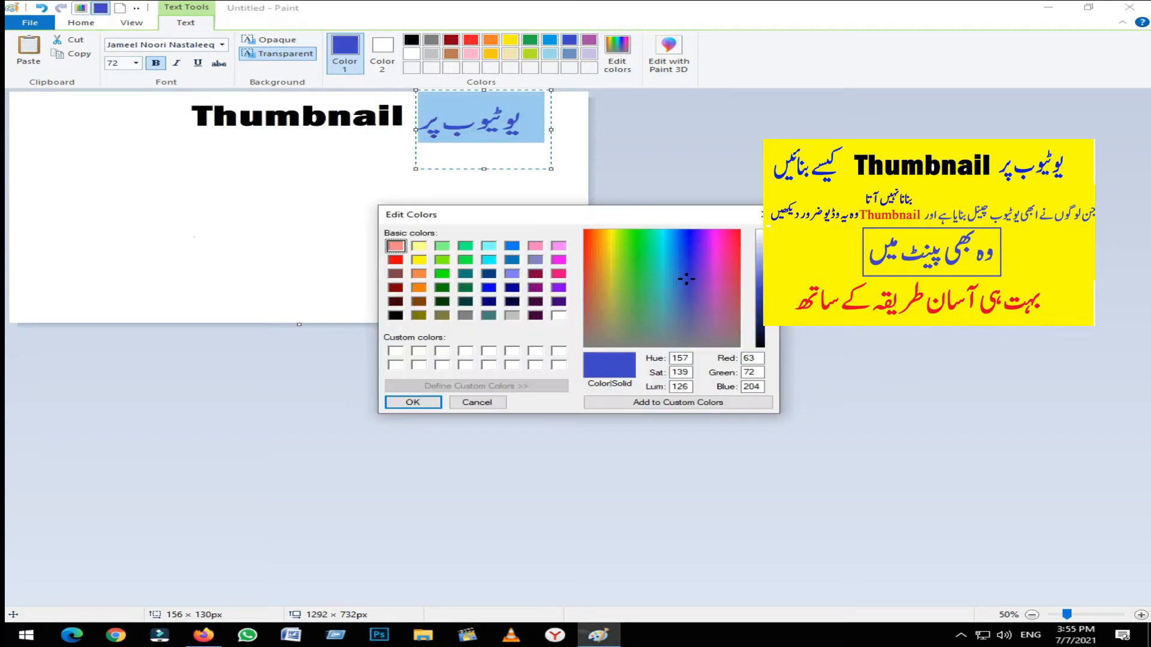
pyautogui.moveTo(688, 243); pyautogui.dragTo(685, 243)
pyautogui.moveTo(770, 285); pyautogui.dragTo(769, 296)
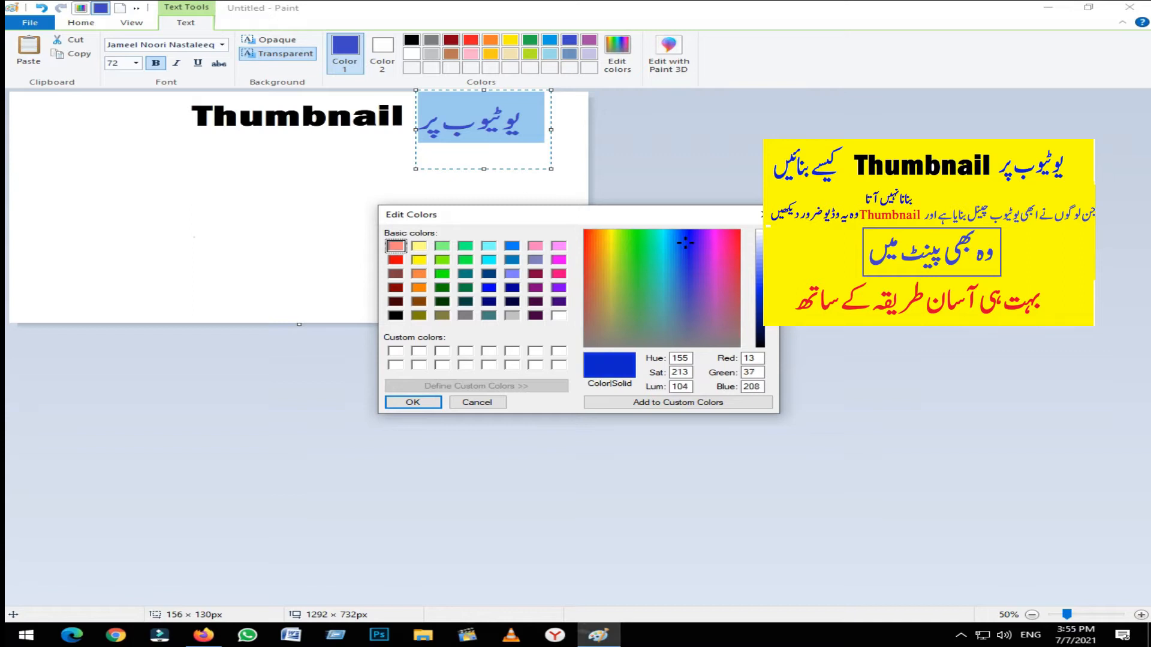
pyautogui.click(413, 402)
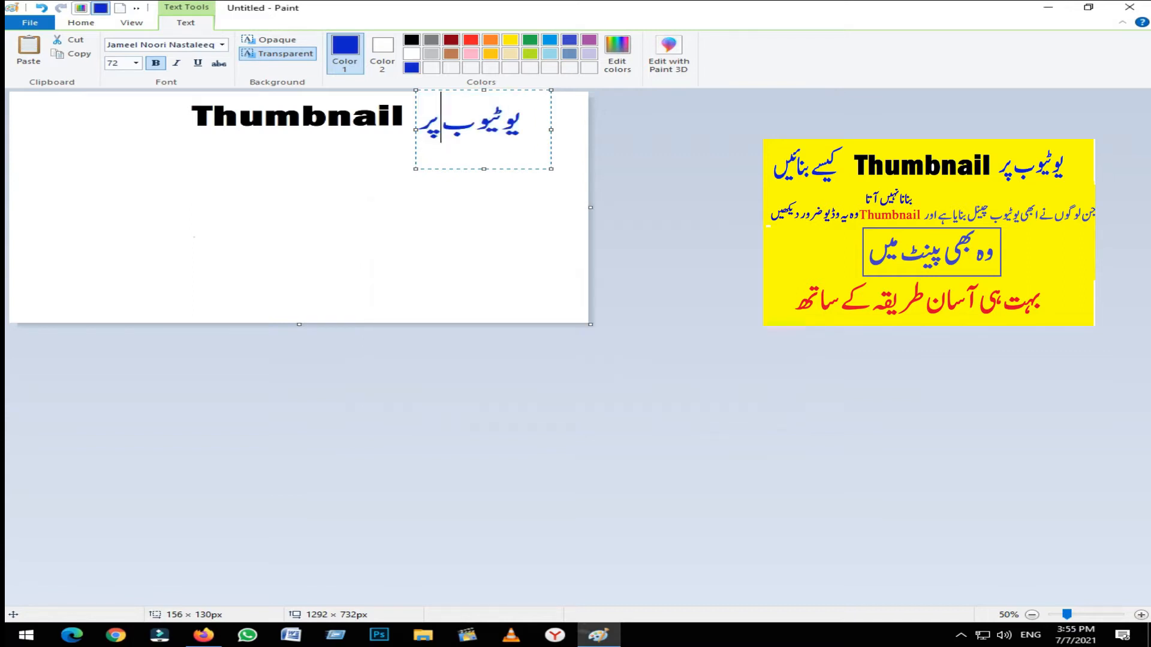
pyautogui.click(457, 179)
# Step: Select "Thumbnail" and "یوٹیوب پر" together and move them right to near the canvas's right edge
pyautogui.click(122, 46)
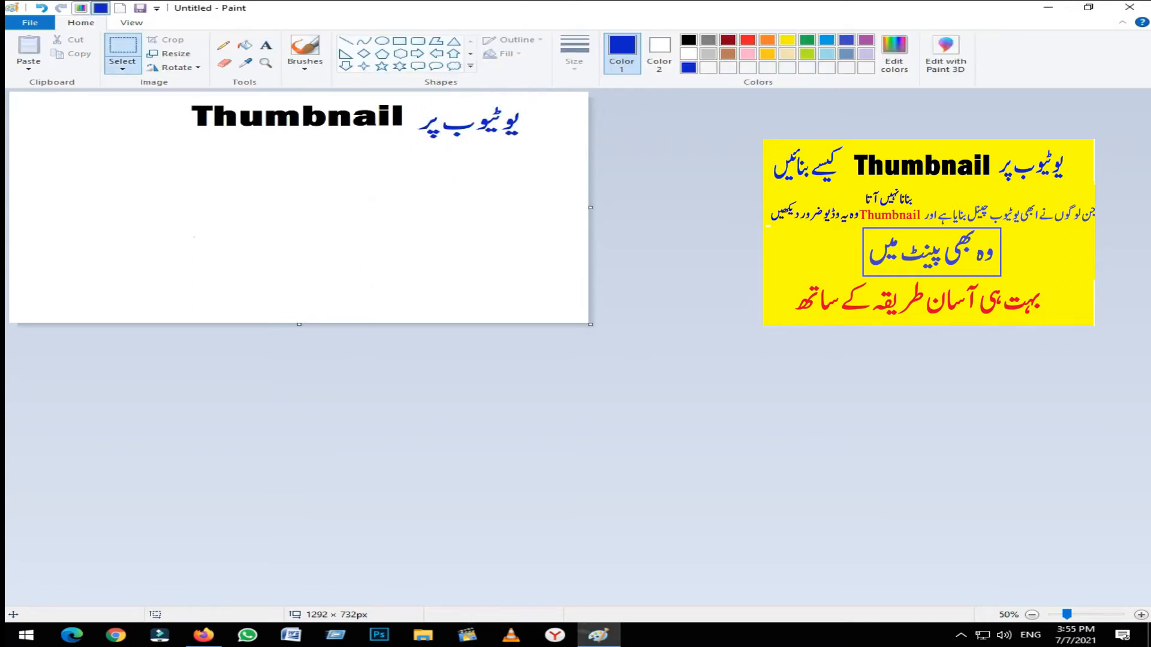
pyautogui.moveTo(414, 105); pyautogui.dragTo(482, 131)
pyautogui.click(227, 116)
pyautogui.moveTo(174, 98); pyautogui.dragTo(533, 143)
pyautogui.moveTo(434, 131); pyautogui.dragTo(481, 135)
pyautogui.click(285, 264)
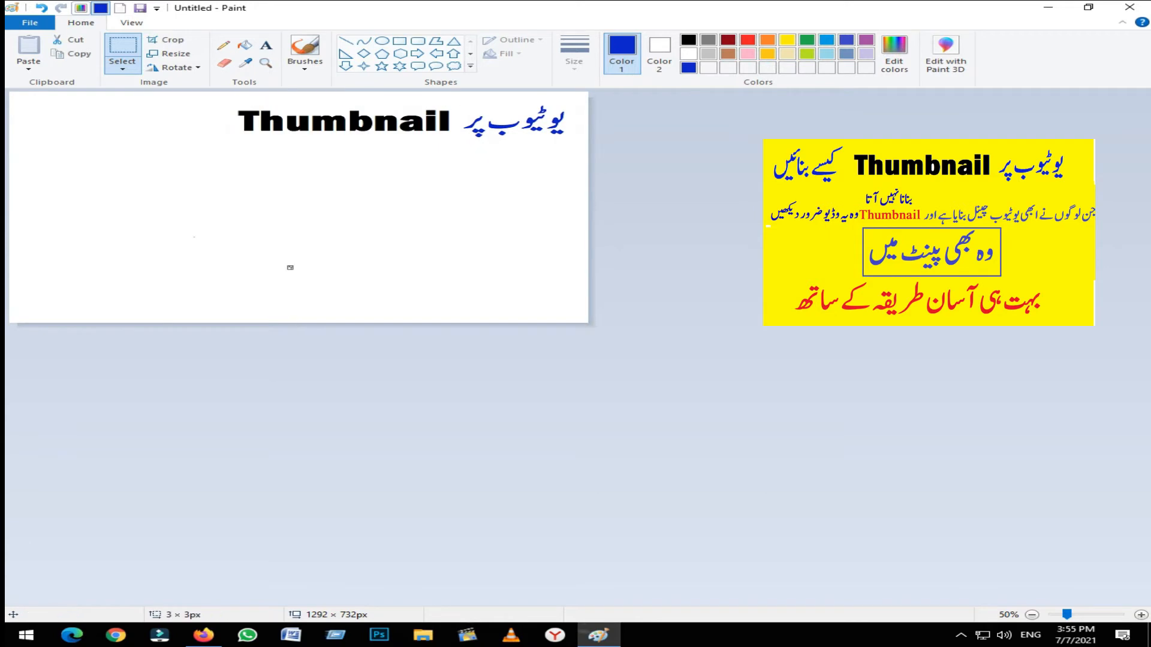
# Step: Add the blue text "کیسے بنائیں" at size 72 and place it just left of "Thumbnail" on the title line
pyautogui.click(265, 45)
pyautogui.click(293, 202)
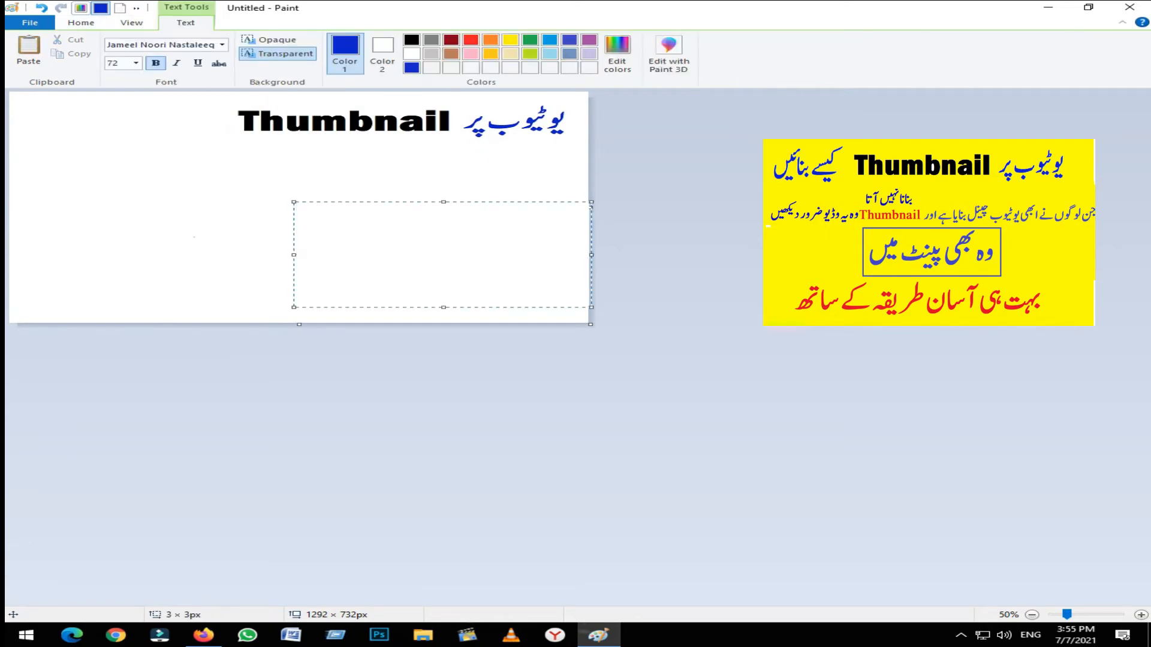
pyautogui.write('kisy')
pyautogui.press('BackSpace')
pyautogui.press('BackSpace')
pyautogui.press('BackSpace')
pyautogui.press('BackSpace')
pyautogui.hotkey('alt', 'shift')
pyautogui.write('کیسے بنائیں')
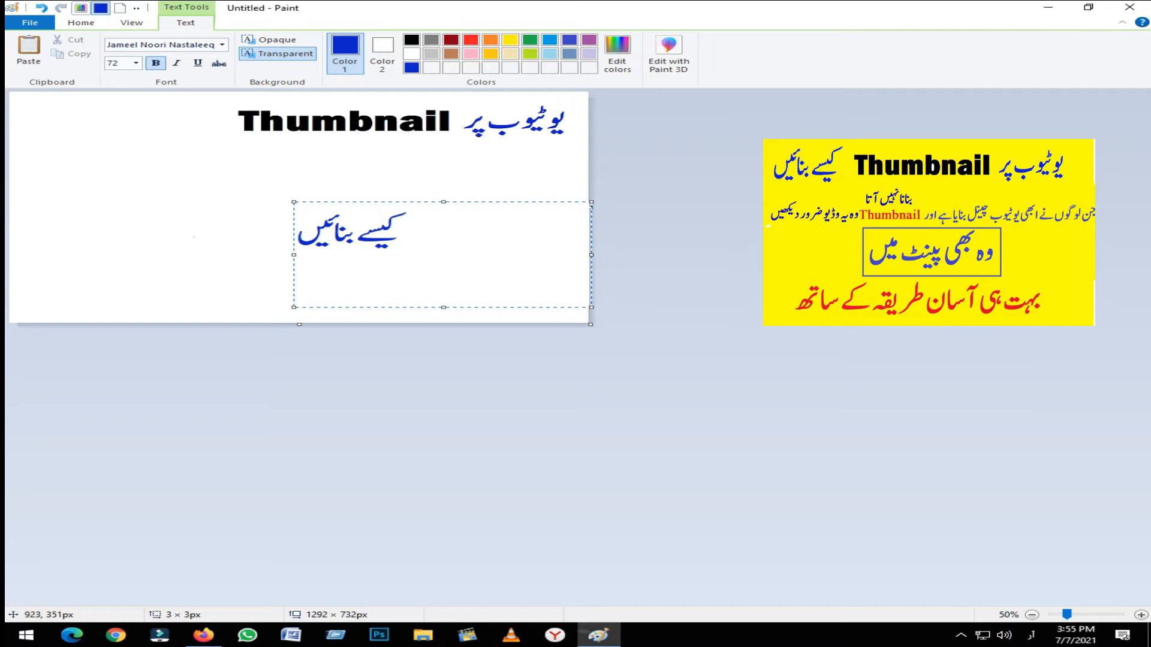
pyautogui.moveTo(292, 202); pyautogui.dragTo(106, 88)
pyautogui.click(235, 208)
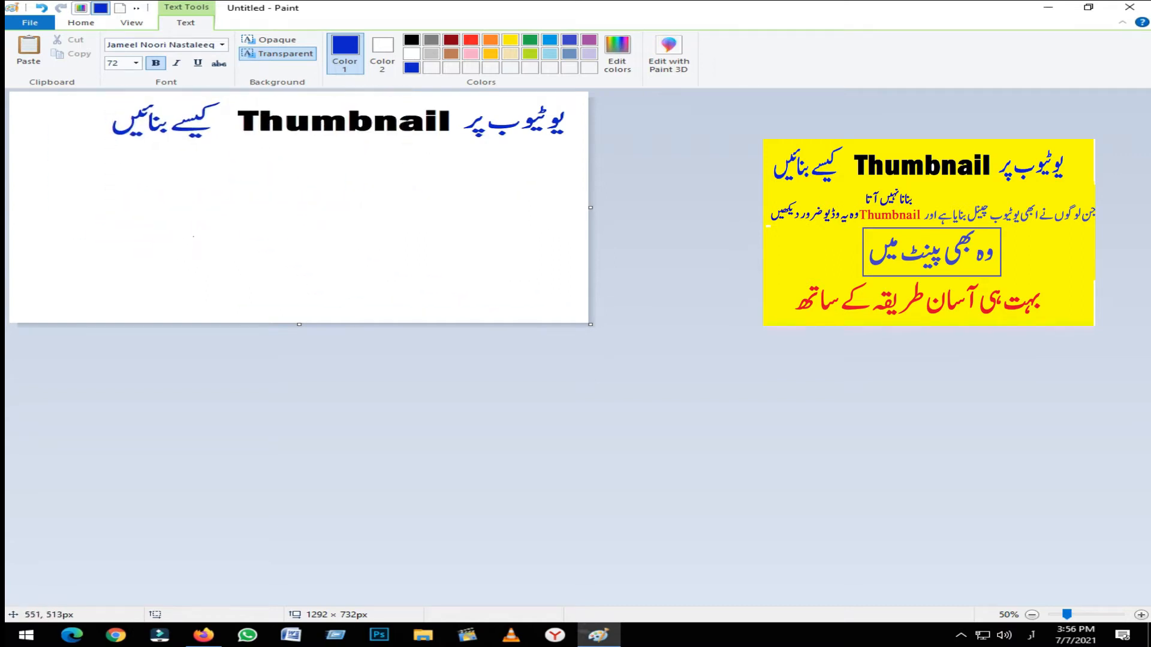
# Step: Select the whole title line, move it left and enlarge it to span most of the canvas's width
pyautogui.click(123, 48)
pyautogui.moveTo(96, 97); pyautogui.dragTo(572, 156)
pyautogui.moveTo(360, 148); pyautogui.dragTo(313, 149)
pyautogui.moveTo(223, 132); pyautogui.dragTo(188, 129)
pyautogui.moveTo(493, 148); pyautogui.dragTo(552, 166)
pyautogui.moveTo(372, 143); pyautogui.dragTo(367, 142)
pyautogui.moveTo(278, 164); pyautogui.dragTo(278, 158)
pyautogui.click(318, 210)
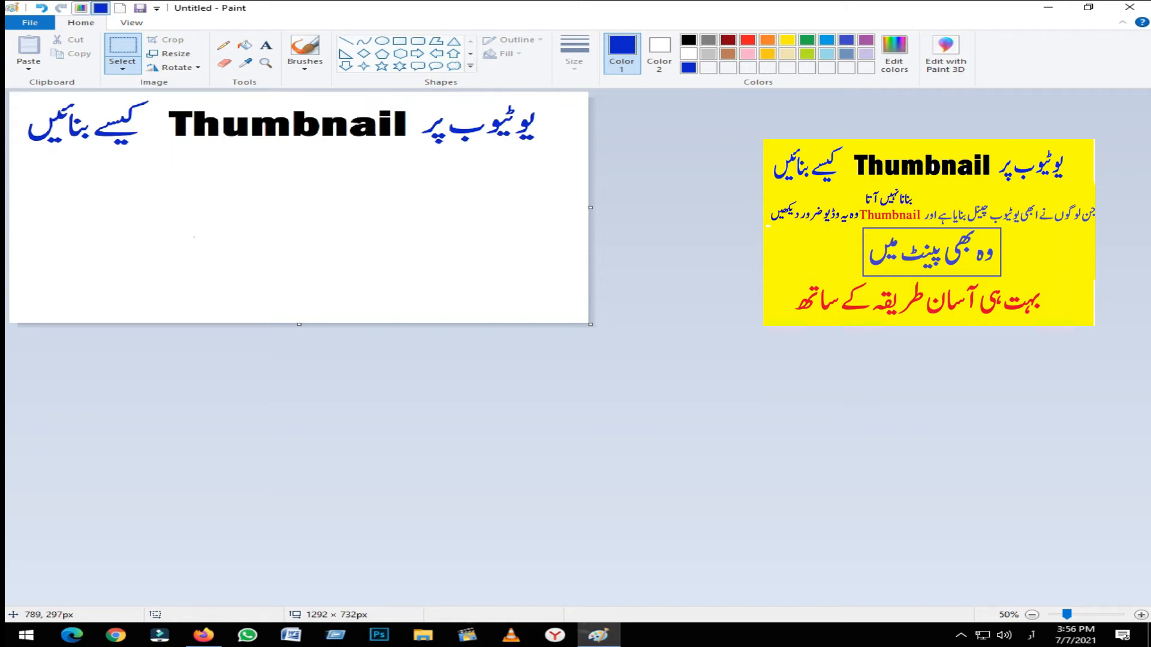
# Step: Fill the canvas background with yellow
pyautogui.click(245, 45)
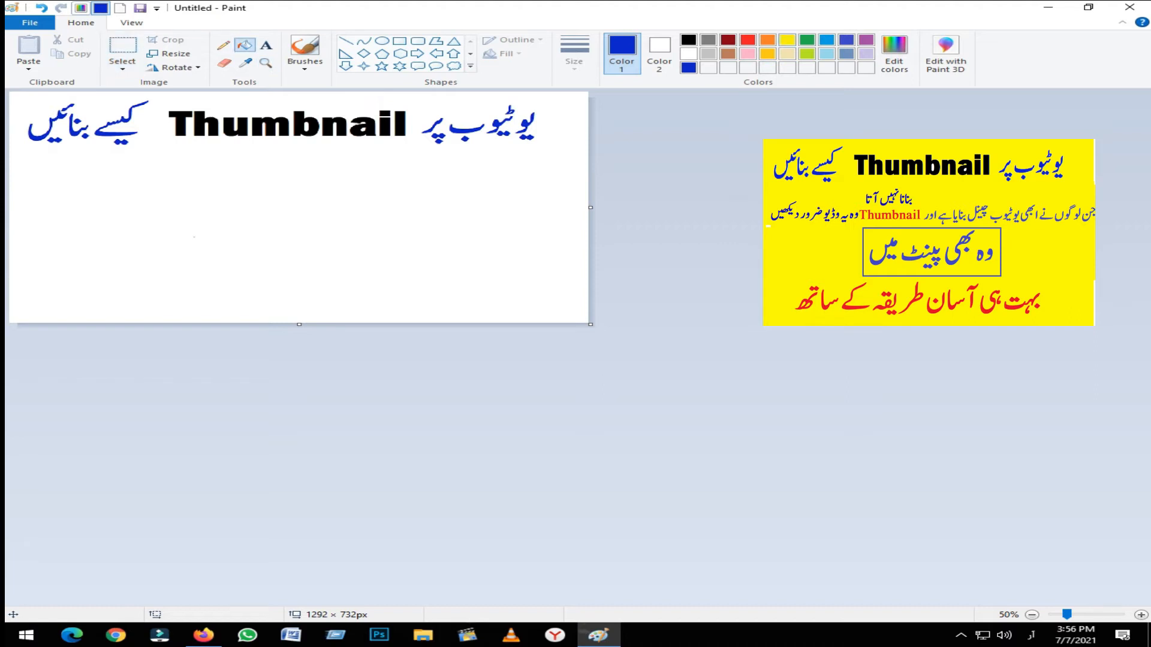
pyautogui.click(787, 40)
pyautogui.click(360, 189)
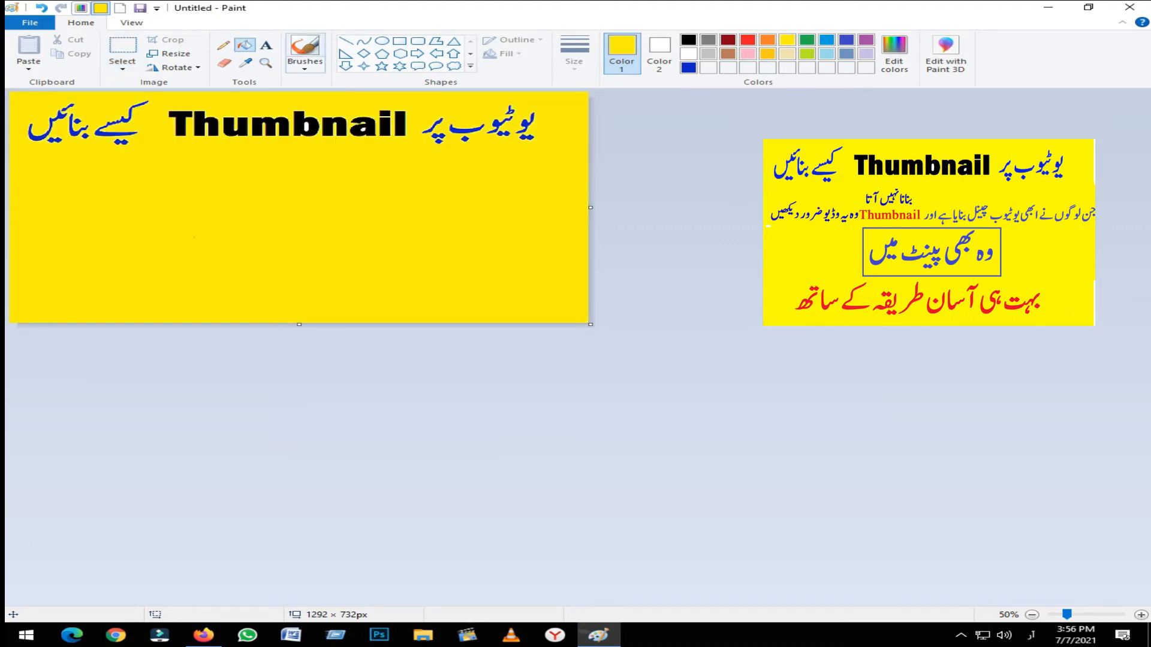
# Step: Try grey and orange as background fills, and fill the background with yellow again
pyautogui.click(708, 40)
pyautogui.click(340, 174)
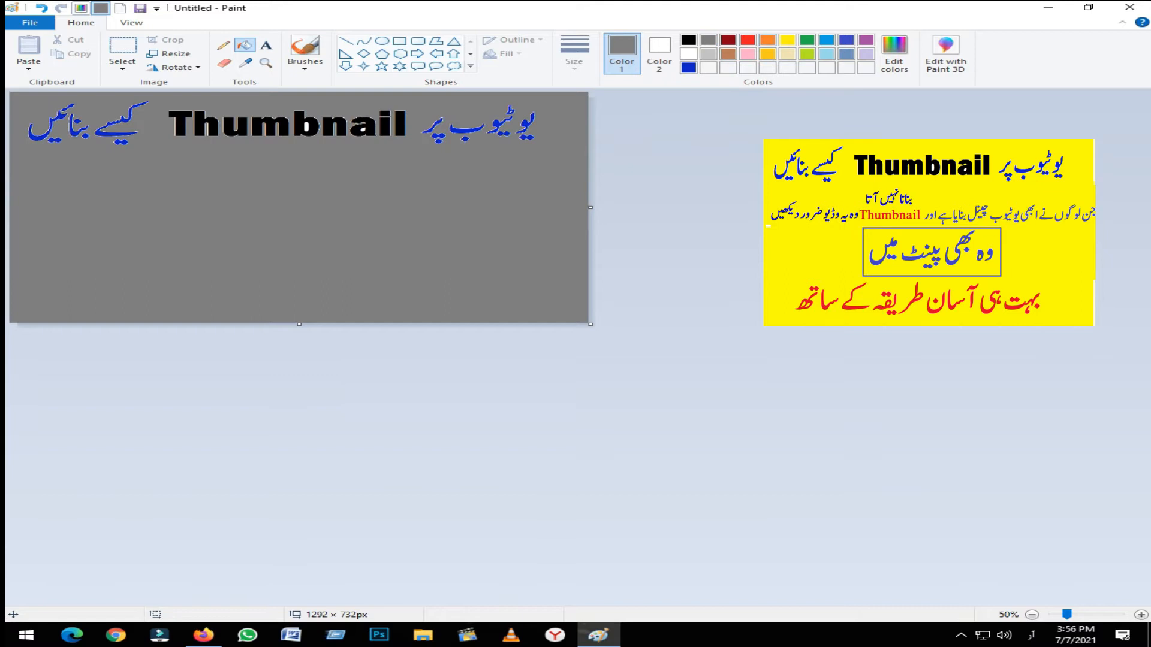
pyautogui.click(767, 40)
pyautogui.click(193, 238)
pyautogui.click(787, 40)
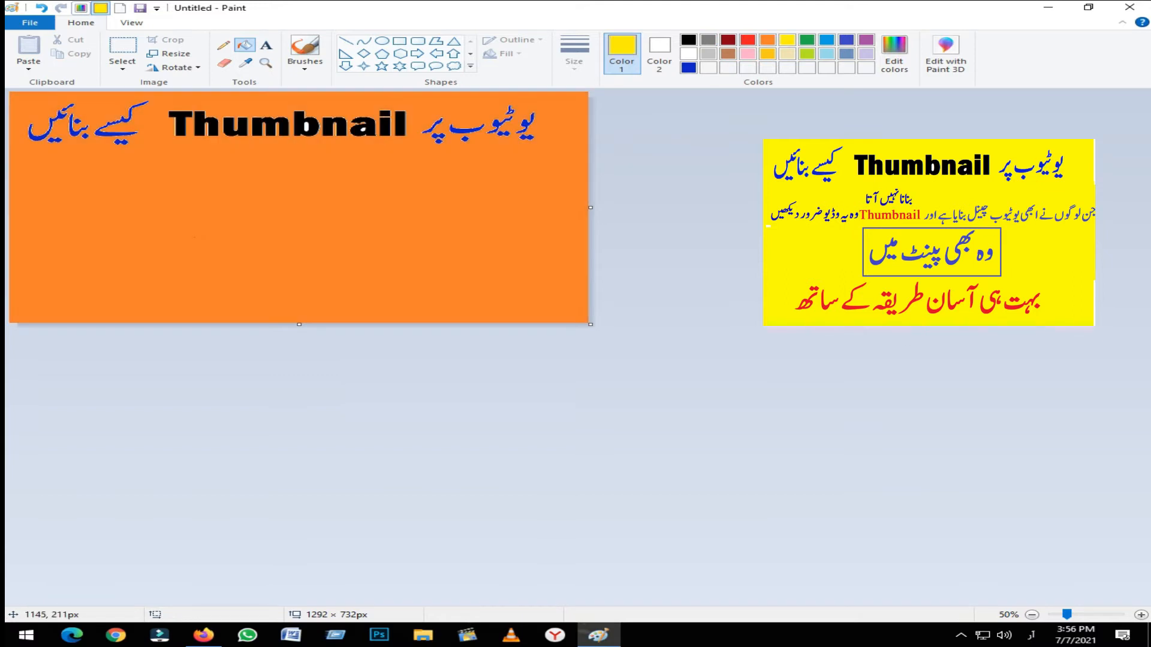
pyautogui.click(186, 210)
# Step: Add the text "بہت ہی آسان طریقہ کے ساتھ" in black below the title line
pyautogui.click(266, 45)
pyautogui.moveTo(260, 153); pyautogui.dragTo(591, 258)
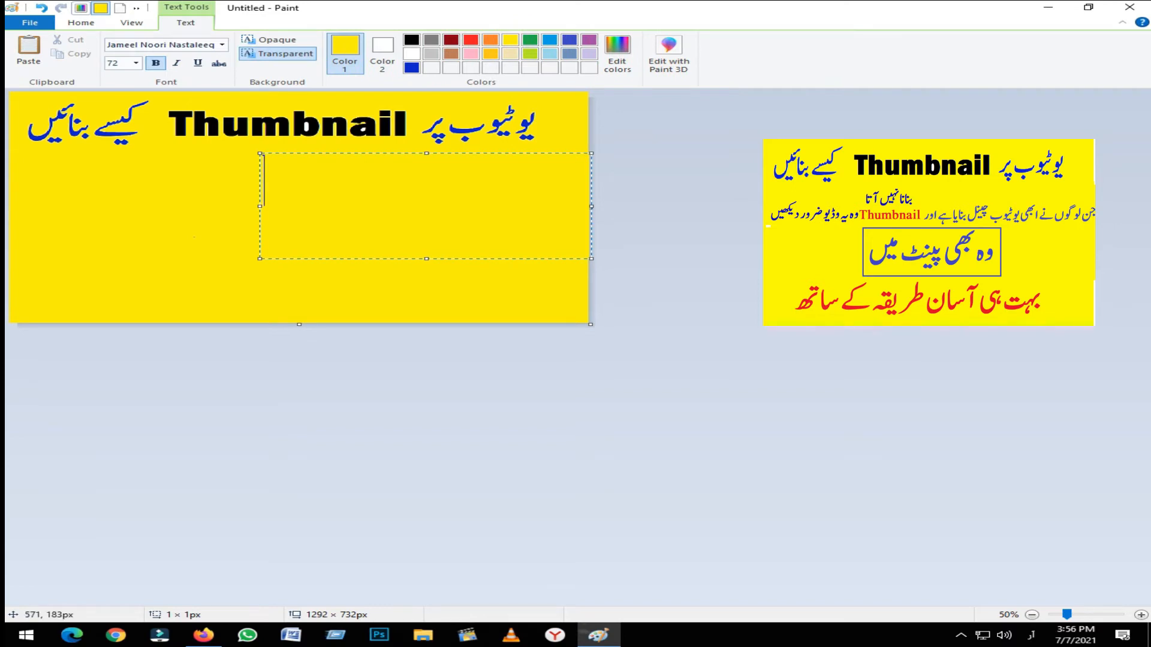
pyautogui.click(411, 40)
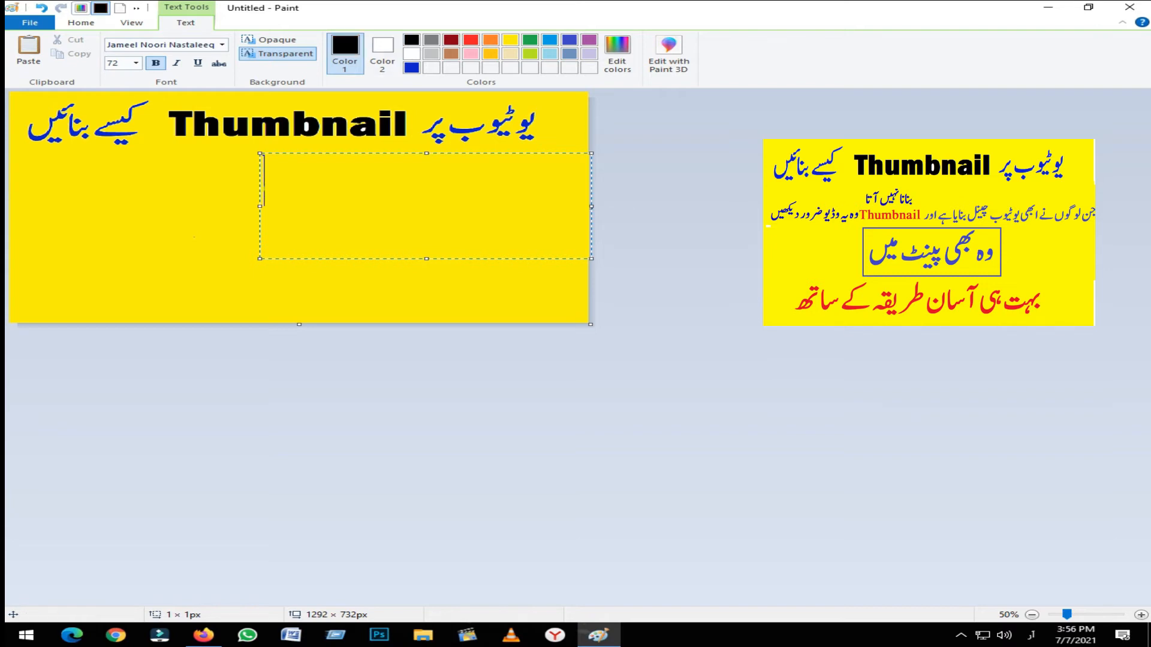
pyautogui.write('سد')
pyautogui.press('BackSpace')
pyautogui.press('BackSpace')
pyautogui.write('ہت ہی ')
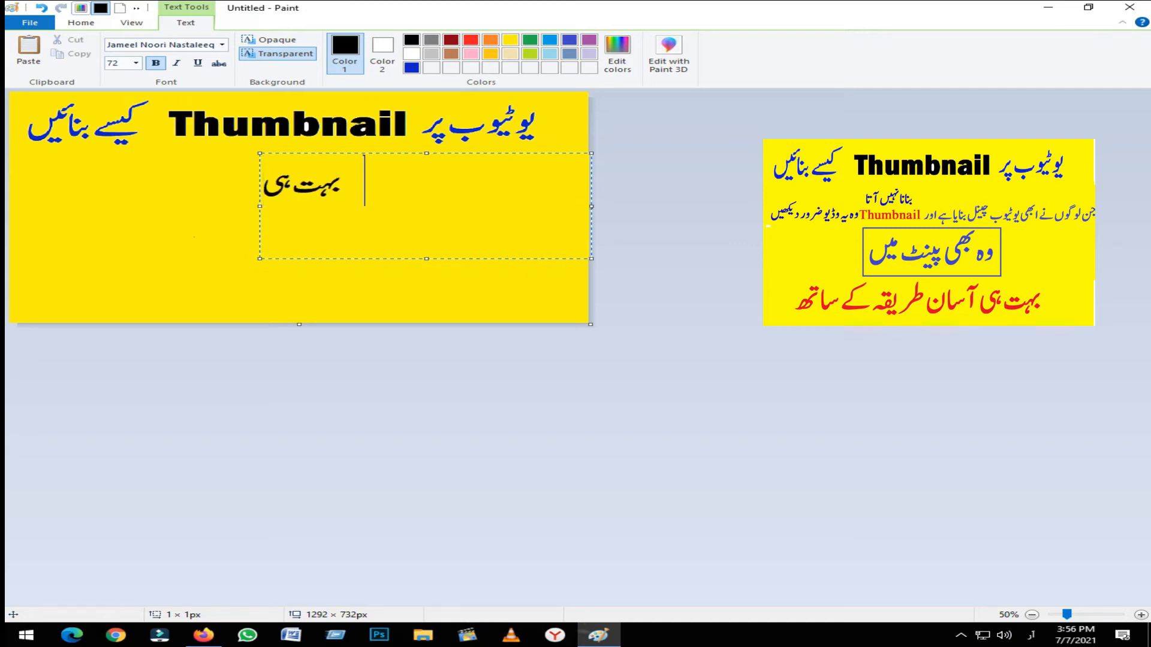
pyautogui.write('آاس')
pyautogui.press('BackSpace')
pyautogui.press('BackSpace')
pyautogui.write('سا')
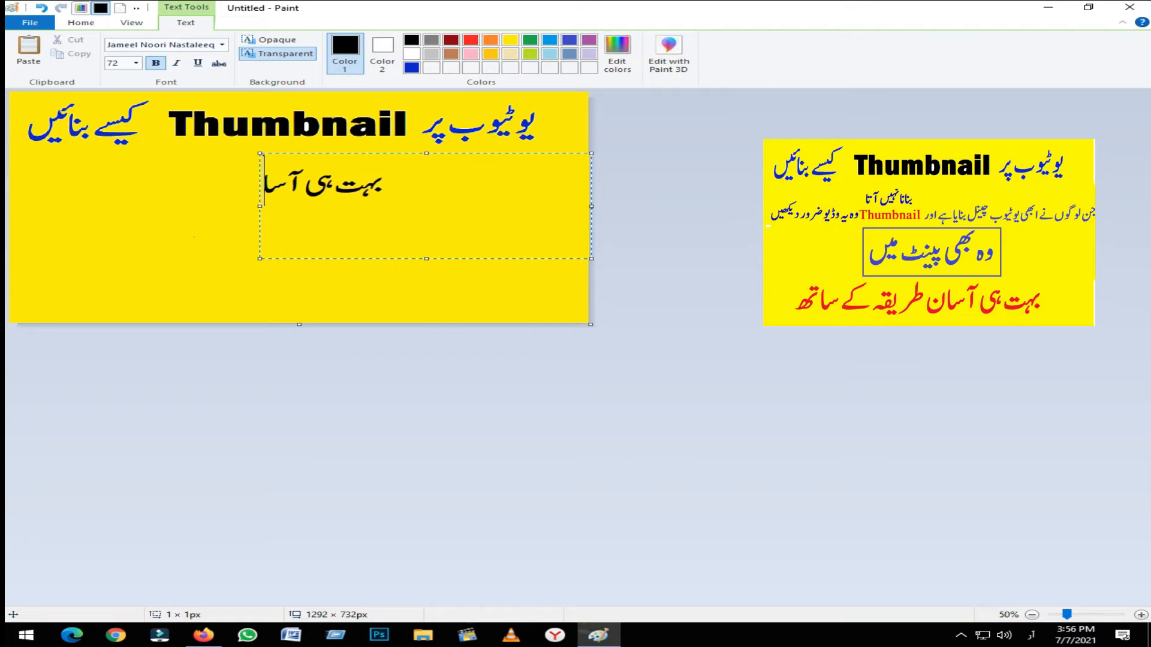
pyautogui.write('ن طریقہ کے ساتھ')
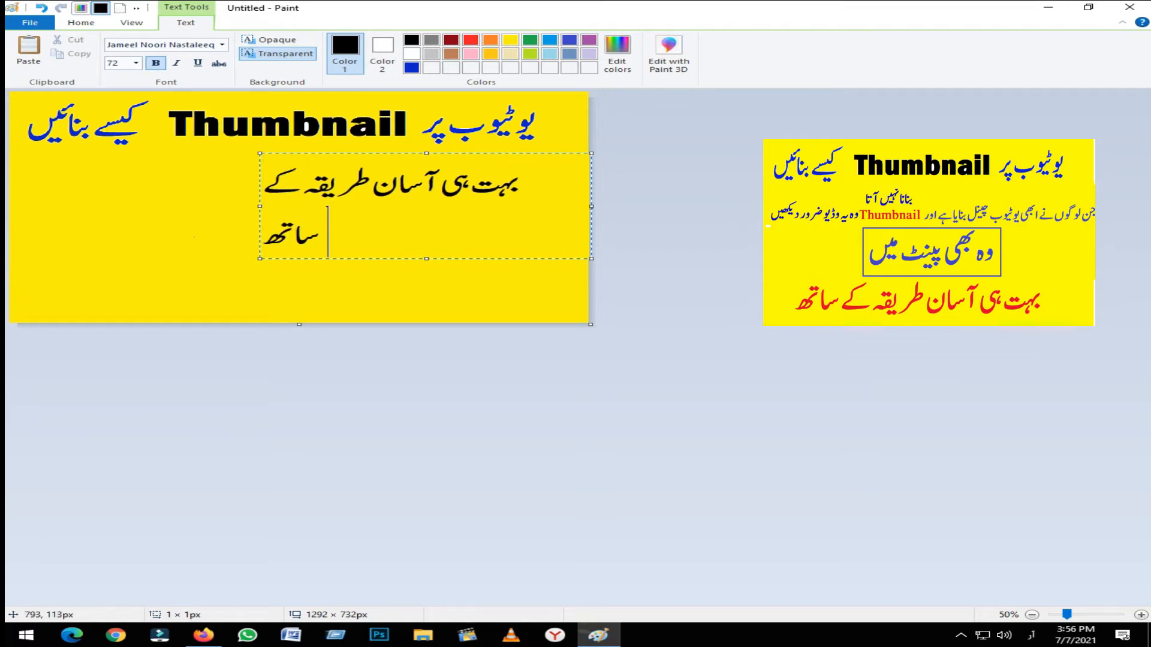
# Step: Widen the "بہت ہی آسان طریقہ کے ساتھ" text box to fit one line, move it left and trim its empty right side
pyautogui.moveTo(259, 153); pyautogui.dragTo(120, 153)
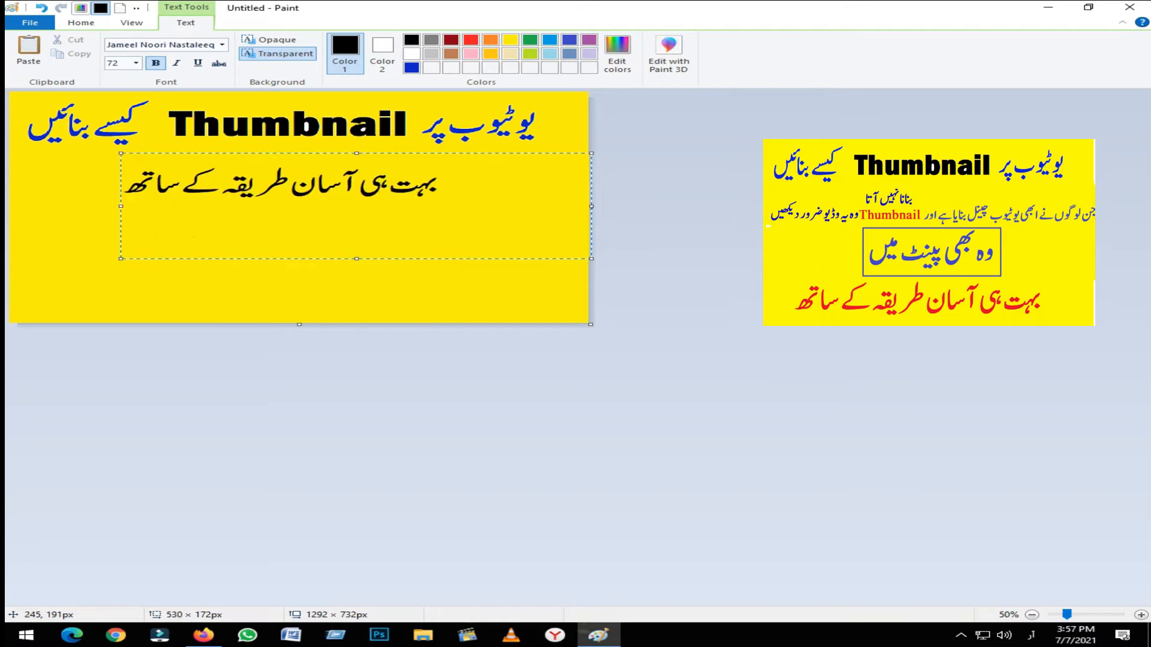
pyautogui.hotkey('ctrl', 'a')
pyautogui.moveTo(591, 207)
pyautogui.mouseDown()
pyautogui.moveTo(473, 208)
pyautogui.moveTo(590, 207)
pyautogui.mouseUp()
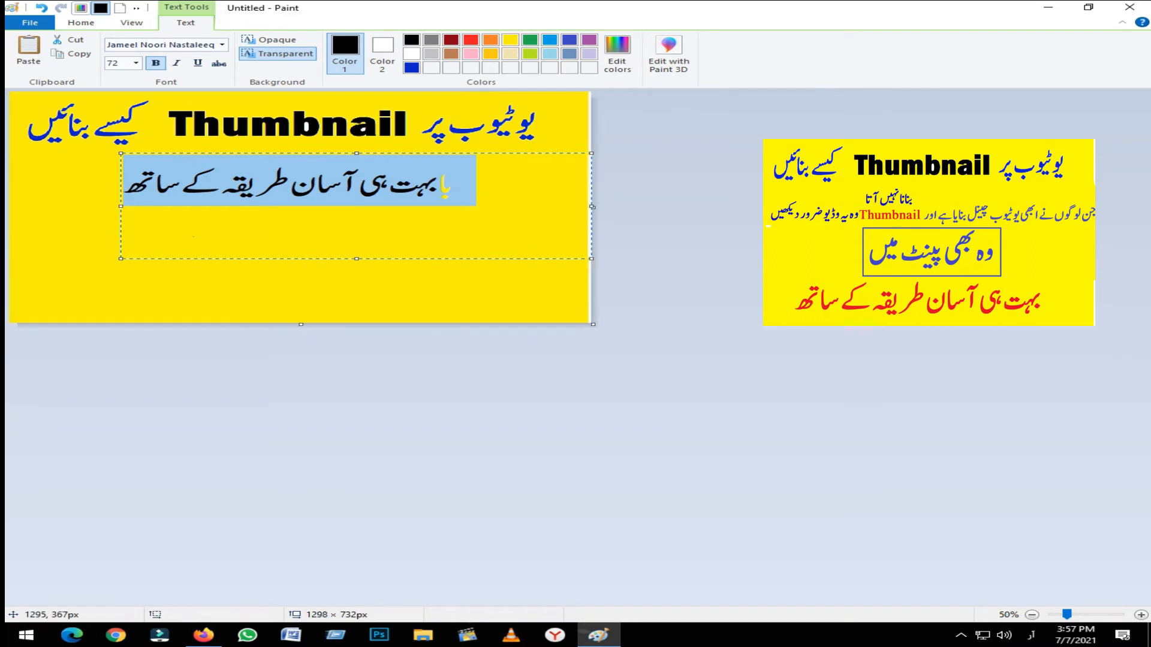
pyautogui.click(591, 207)
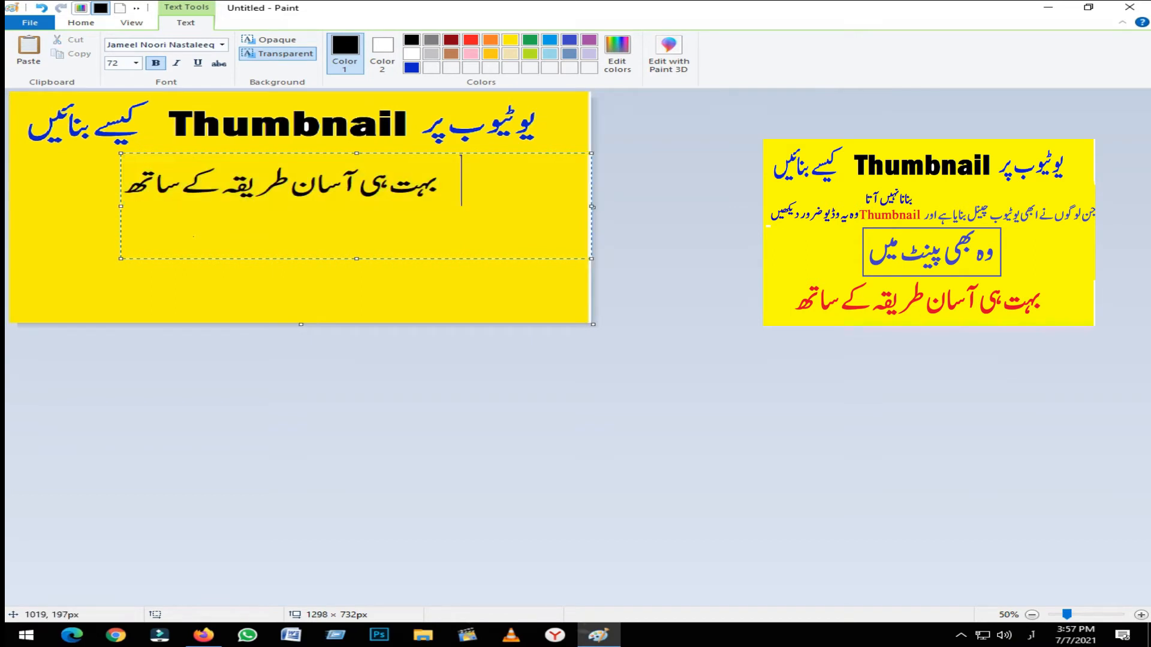
pyautogui.moveTo(465, 153); pyautogui.dragTo(438, 154)
pyautogui.moveTo(563, 206); pyautogui.dragTo(430, 206)
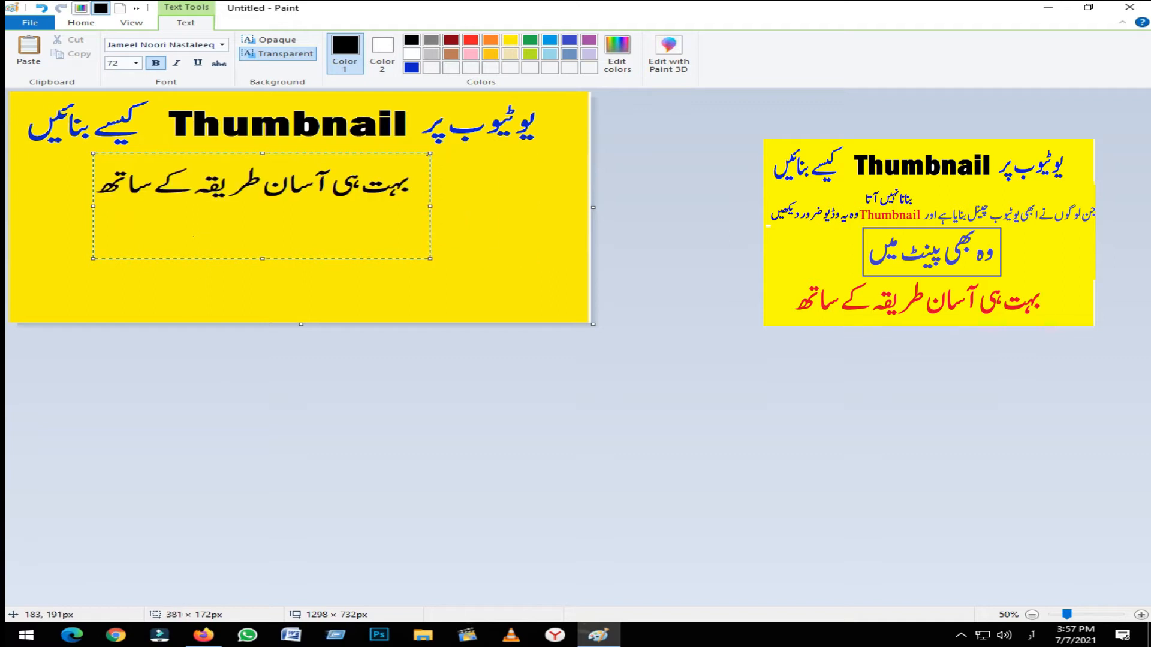
# Step: Recolour the "بہت ہی آسان طریقہ کے ساتھ" text red and move it to just under the title line
pyautogui.hotkey('ctrl', 'a')
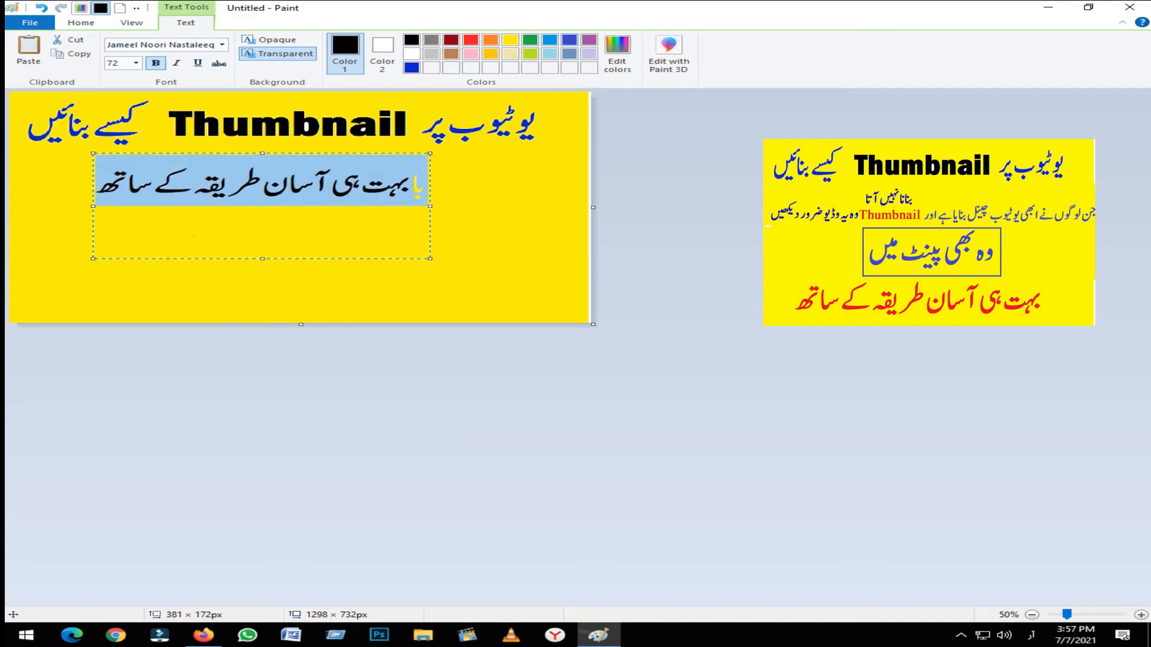
pyautogui.click(471, 39)
pyautogui.click(346, 182)
pyautogui.moveTo(345, 154); pyautogui.dragTo(371, 144)
pyautogui.moveTo(232, 144); pyautogui.dragTo(236, 138)
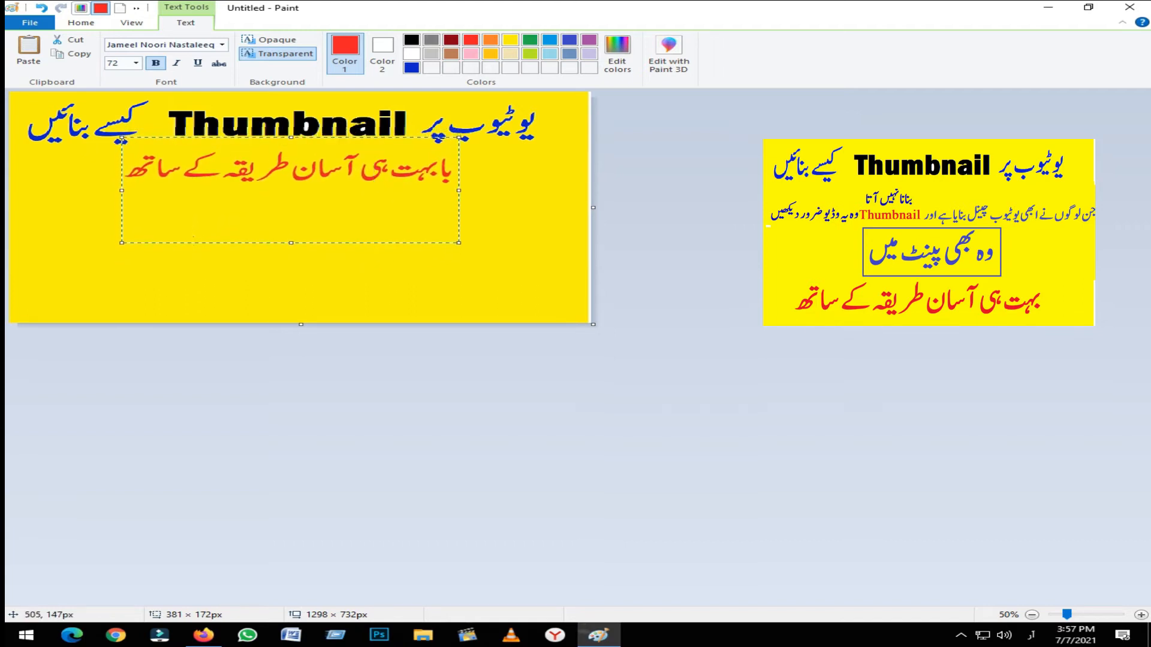
# Step: Delete the stray letters "با" at the start of the red text line
pyautogui.press('Left')
pyautogui.hotkey('shift', 'Right')
pyautogui.hotkey('shift', 'Right')
pyautogui.press('Delete')
pyautogui.press('Left')
# Step: Set the red text line's font size to 100 and widen its box so it fits on one line
pyautogui.hotkey('ctrl', 'a')
pyautogui.click(131, 63)
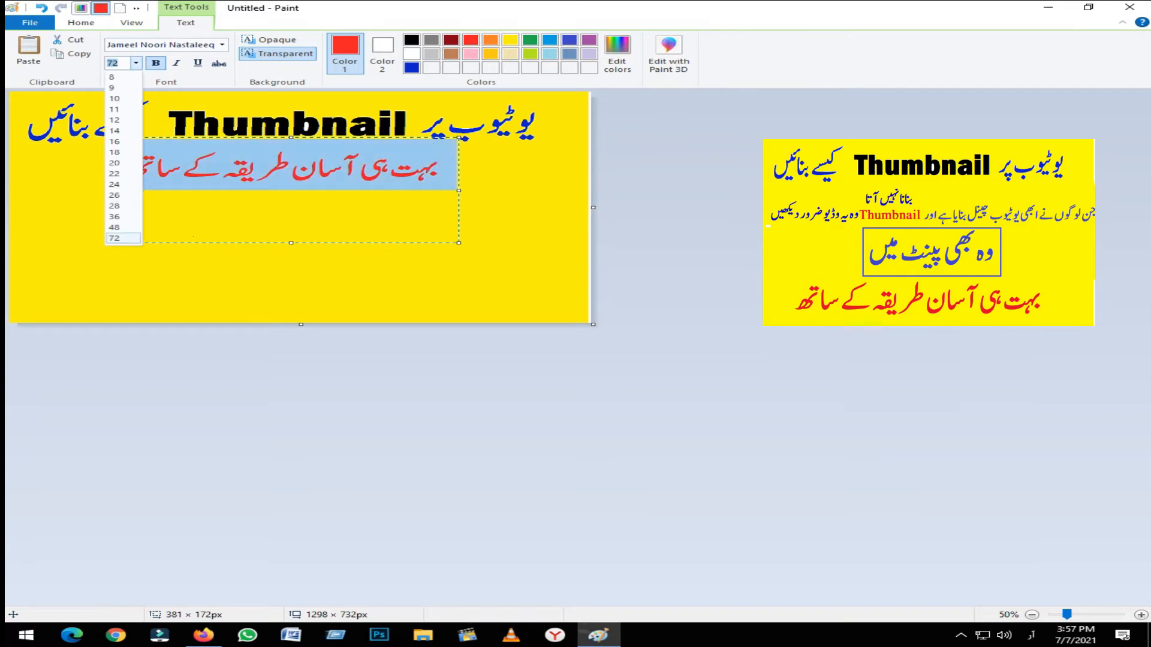
pyautogui.write('100')
pyautogui.press('Return')
pyautogui.moveTo(122, 190); pyautogui.dragTo(23, 190)
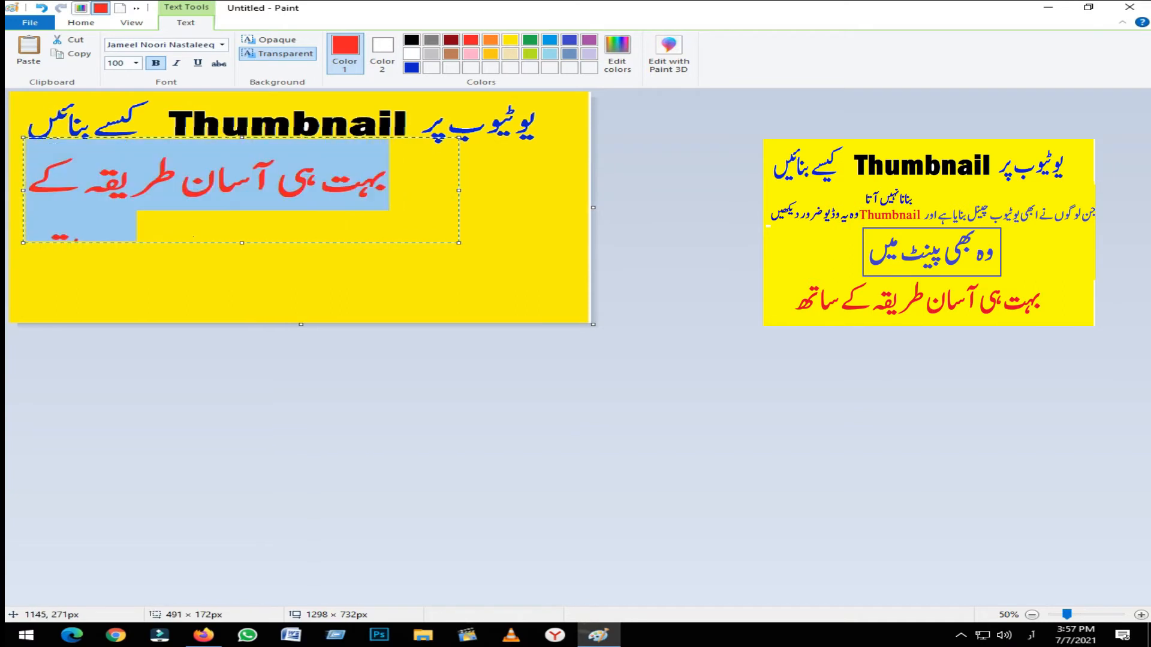
pyautogui.moveTo(458, 190); pyautogui.dragTo(527, 190)
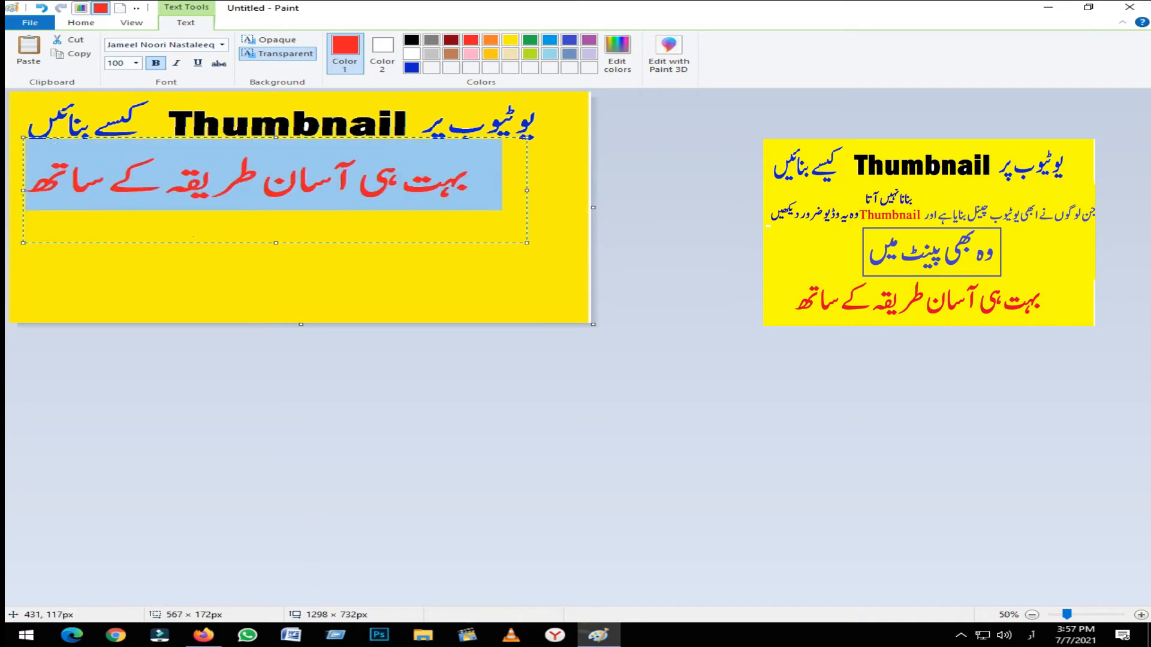
# Step: Move the red text line to the canvas's bottom, reduce its box height to about 126 px and commit it
pyautogui.moveTo(212, 144); pyautogui.dragTo(252, 225)
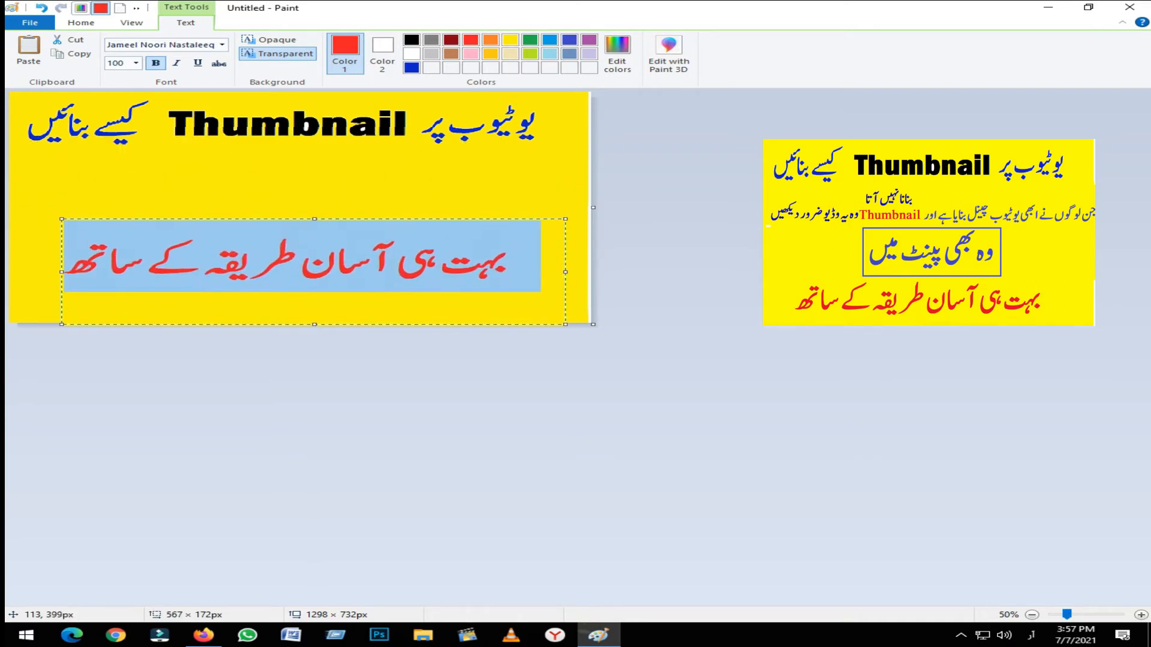
pyautogui.moveTo(62, 219); pyautogui.dragTo(60, 248)
pyautogui.click(299, 286)
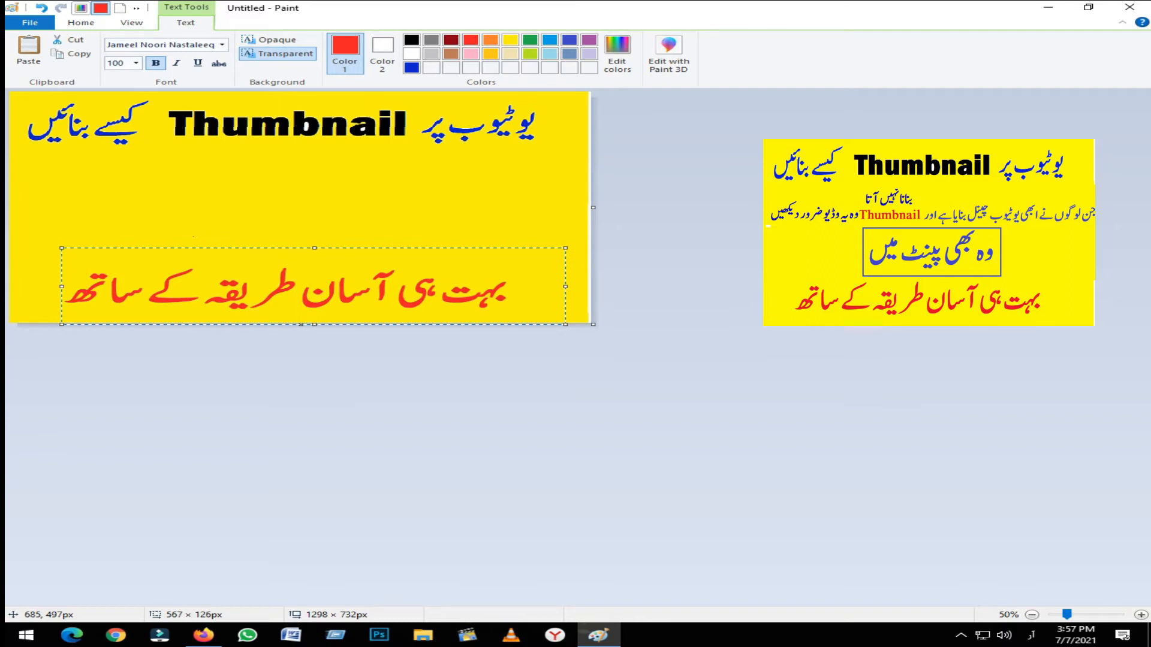
pyautogui.click(260, 181)
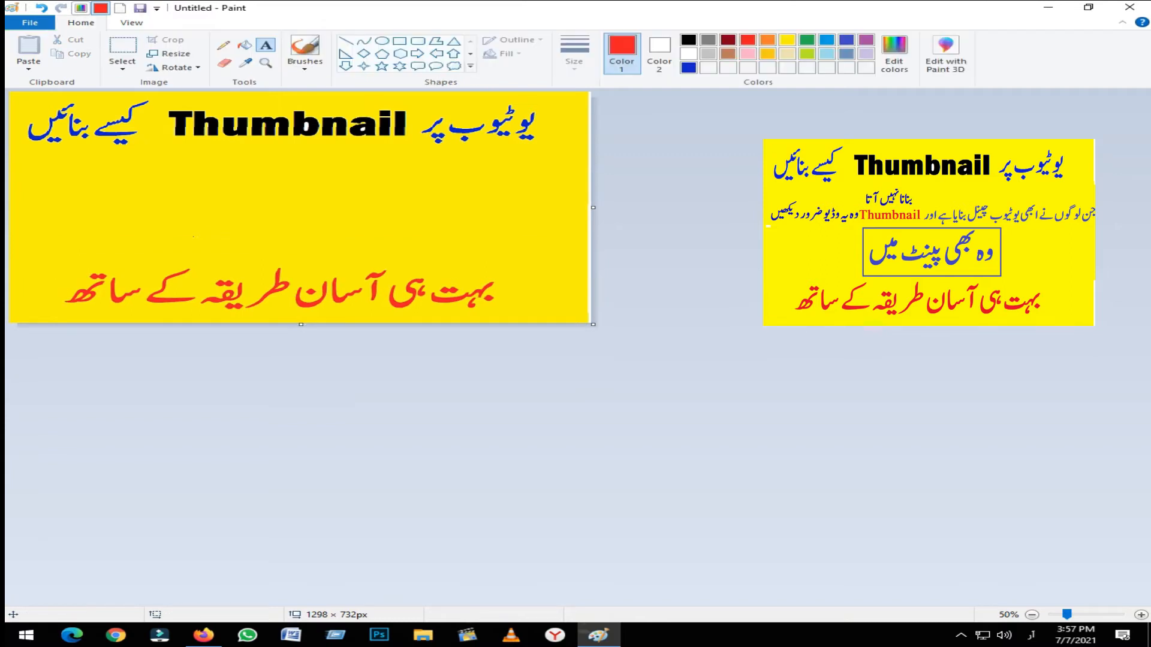
# Step: Add the text "وہ بھی پینٹ میں" and move it to the canvas's centre between the title and the red line
pyautogui.click(333, 196)
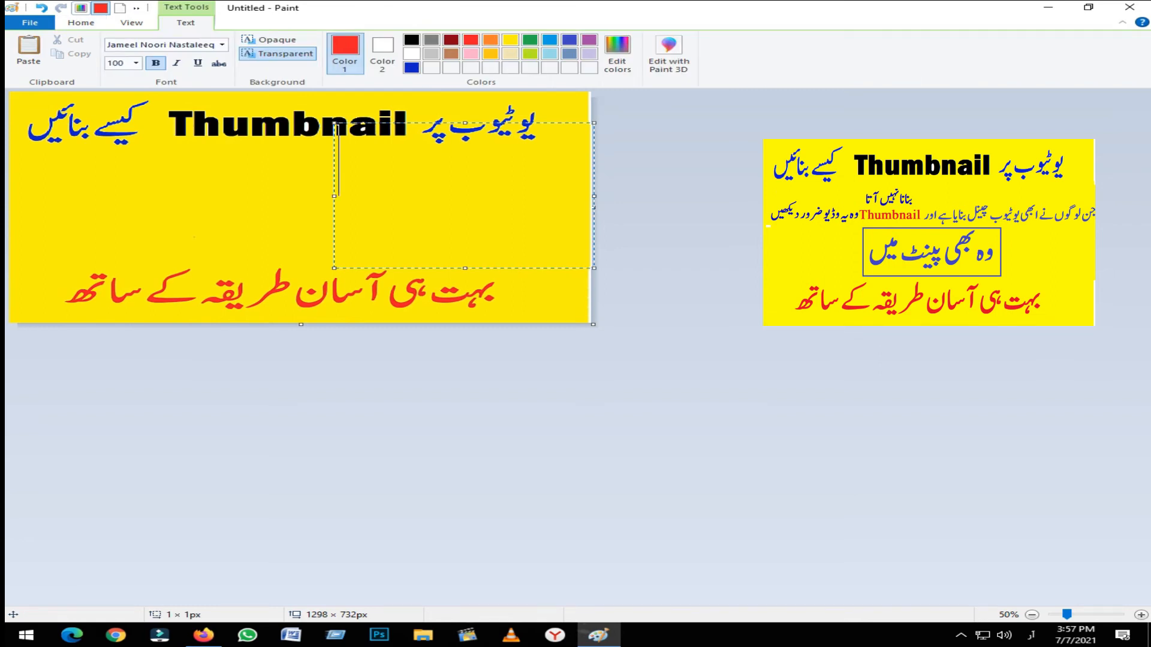
pyautogui.write('وہ بھ')
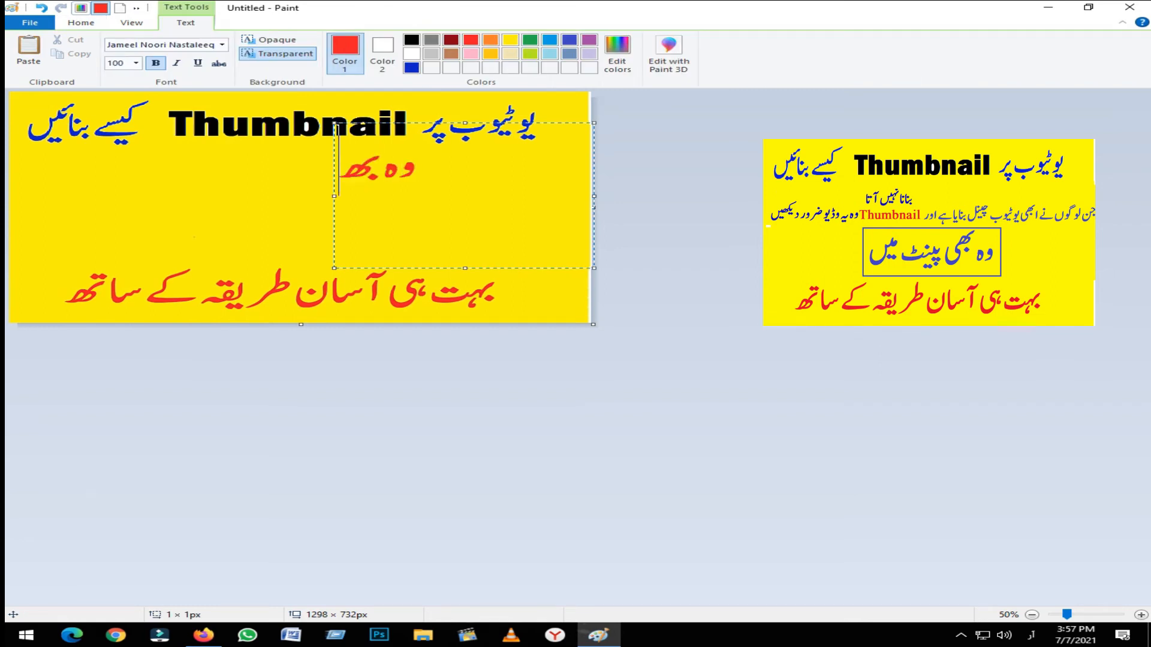
pyautogui.write('ی پینٹ')
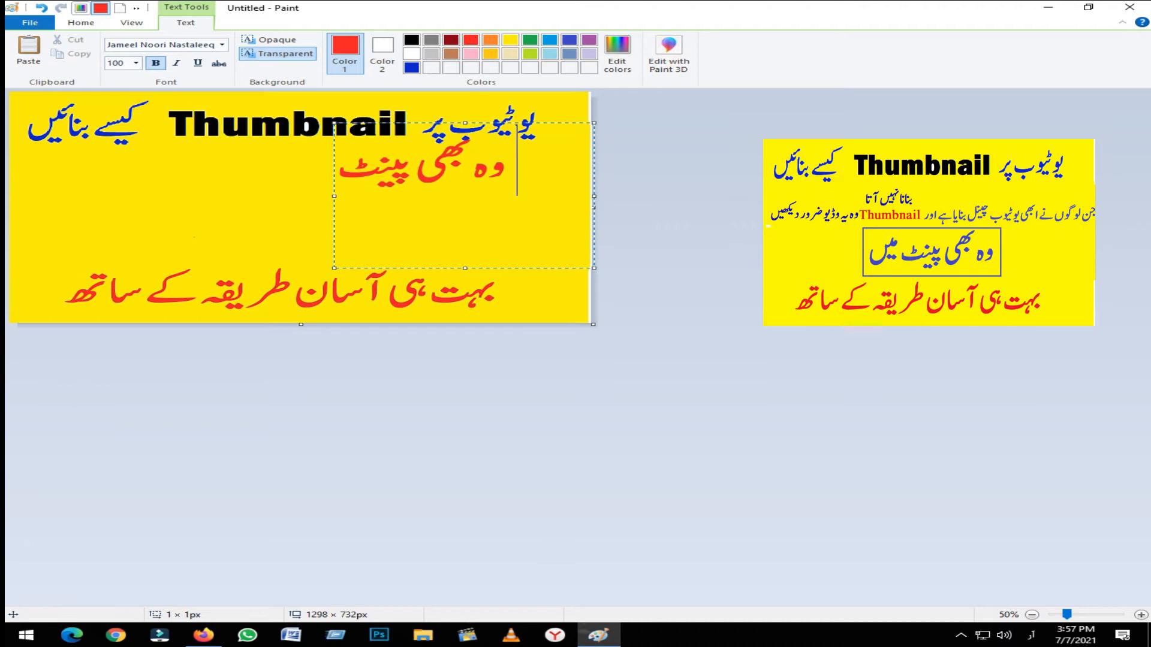
pyautogui.write(' میں')
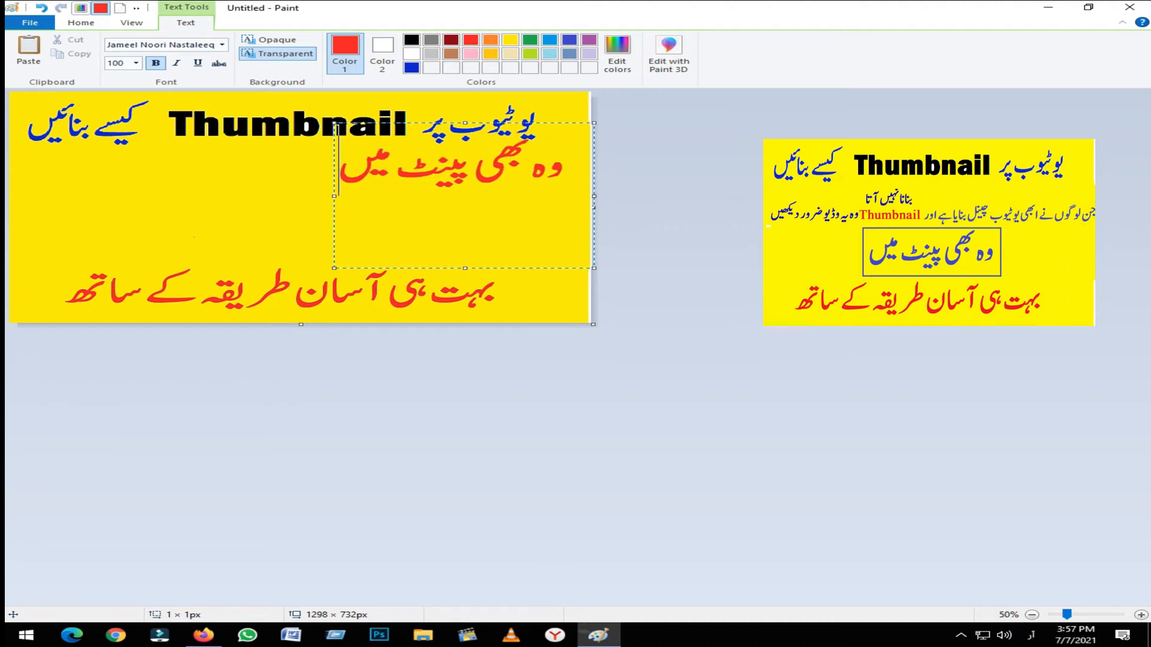
pyautogui.moveTo(334, 151); pyautogui.dragTo(190, 192)
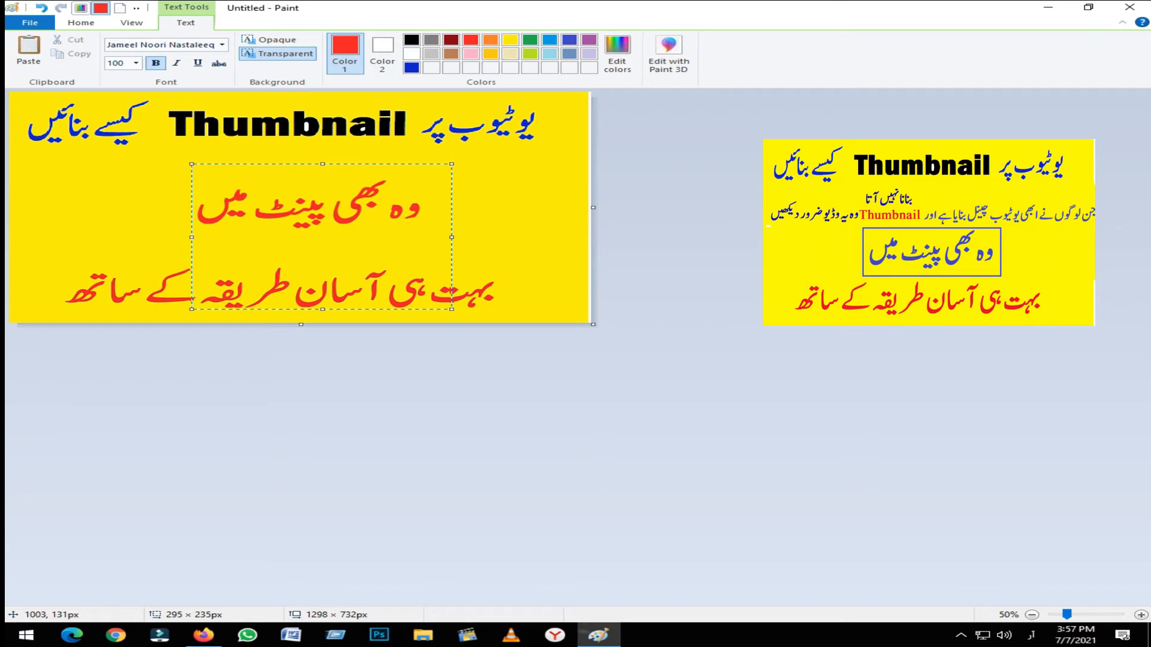
# Step: Recolour the "وہ بھی پینٹ میں" text indigo and shorten its text box to about 136 px high
pyautogui.hotkey('ctrl', 'a')
pyautogui.click(569, 40)
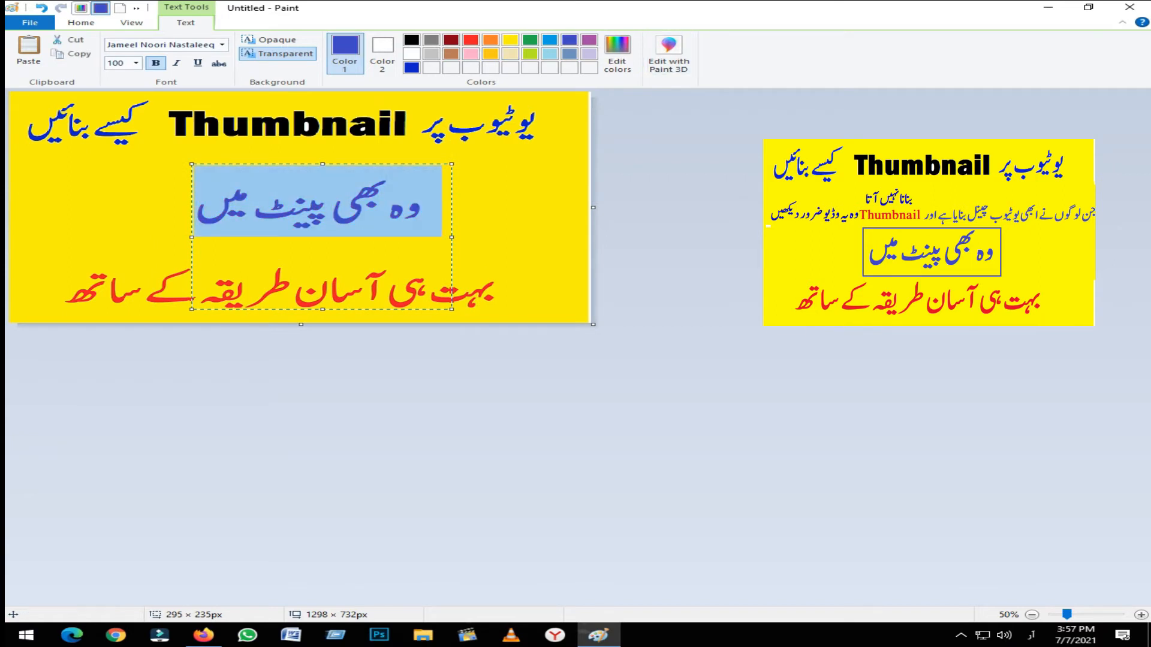
pyautogui.moveTo(323, 309); pyautogui.dragTo(323, 247)
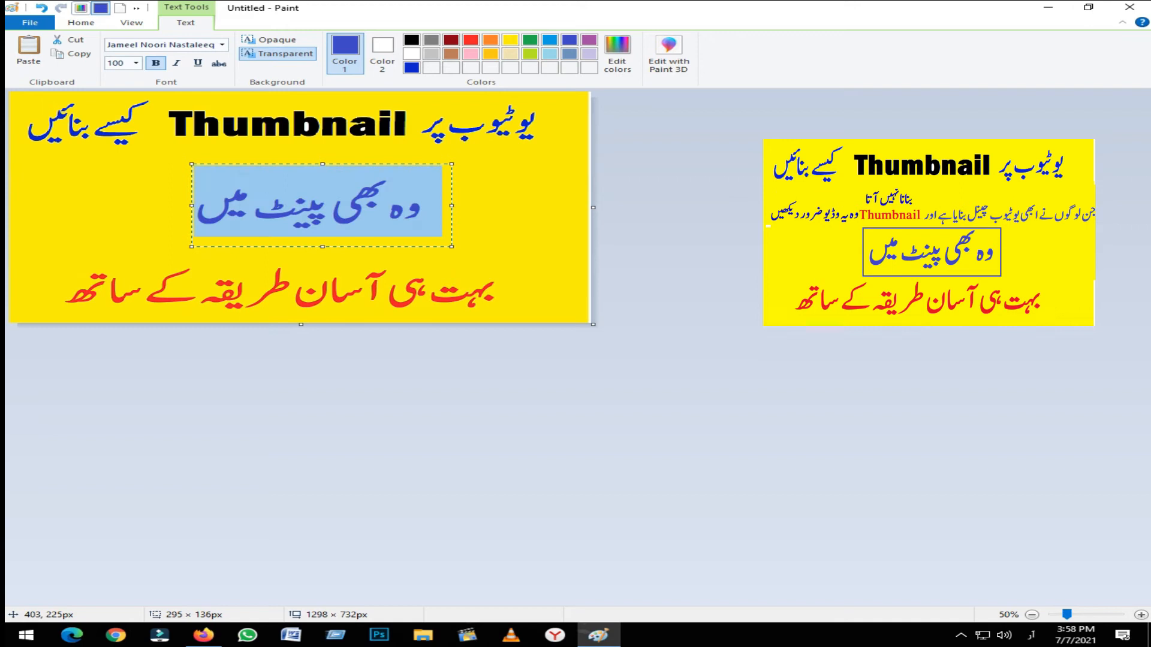
# Step: Move "وہ بھی پینٹ میں" to the canvas's right edge, commit it and frame it with an indigo rectangle outline
pyautogui.moveTo(190, 190); pyautogui.dragTo(331, 196)
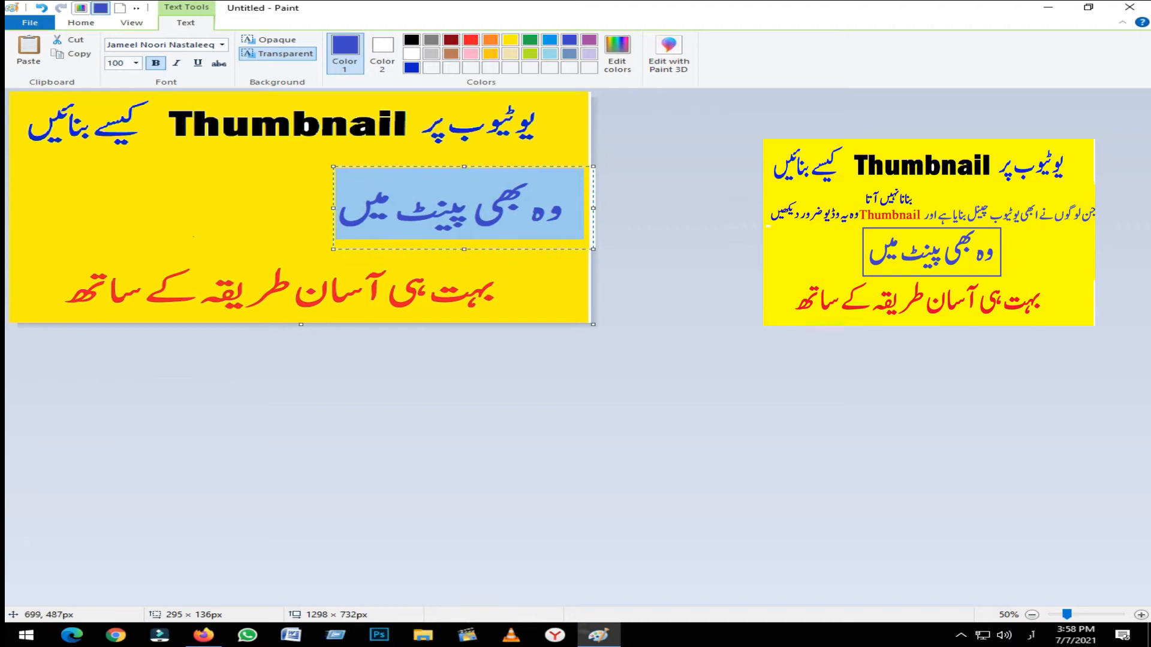
pyautogui.click(219, 237)
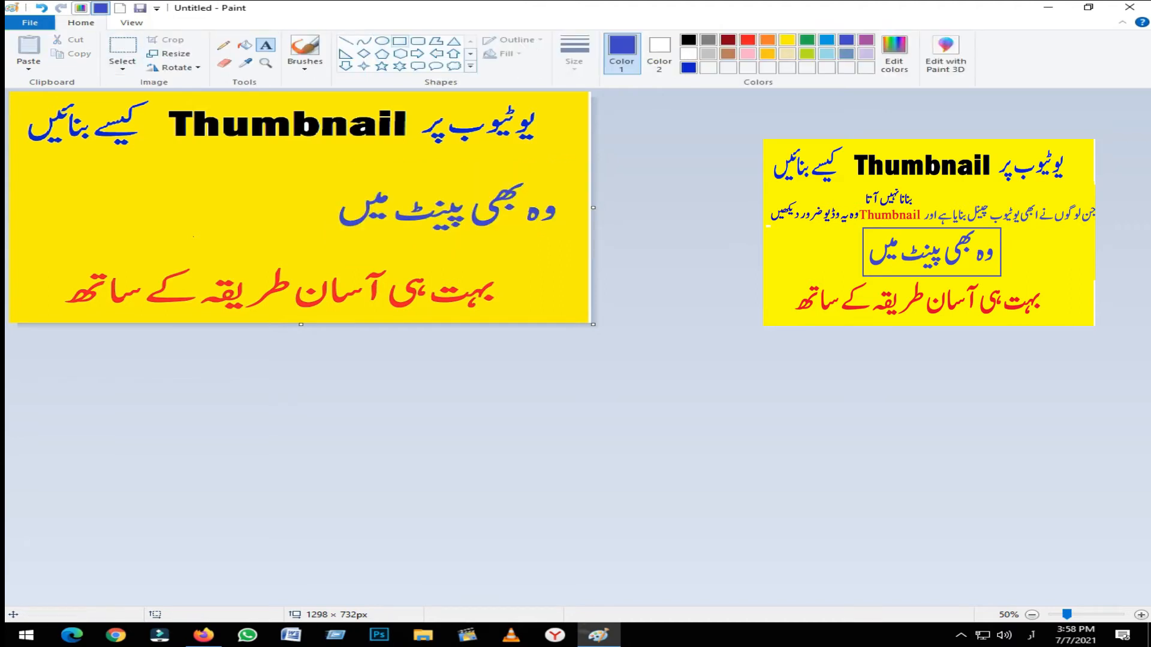
pyautogui.click(399, 40)
pyautogui.moveTo(327, 181); pyautogui.dragTo(569, 241)
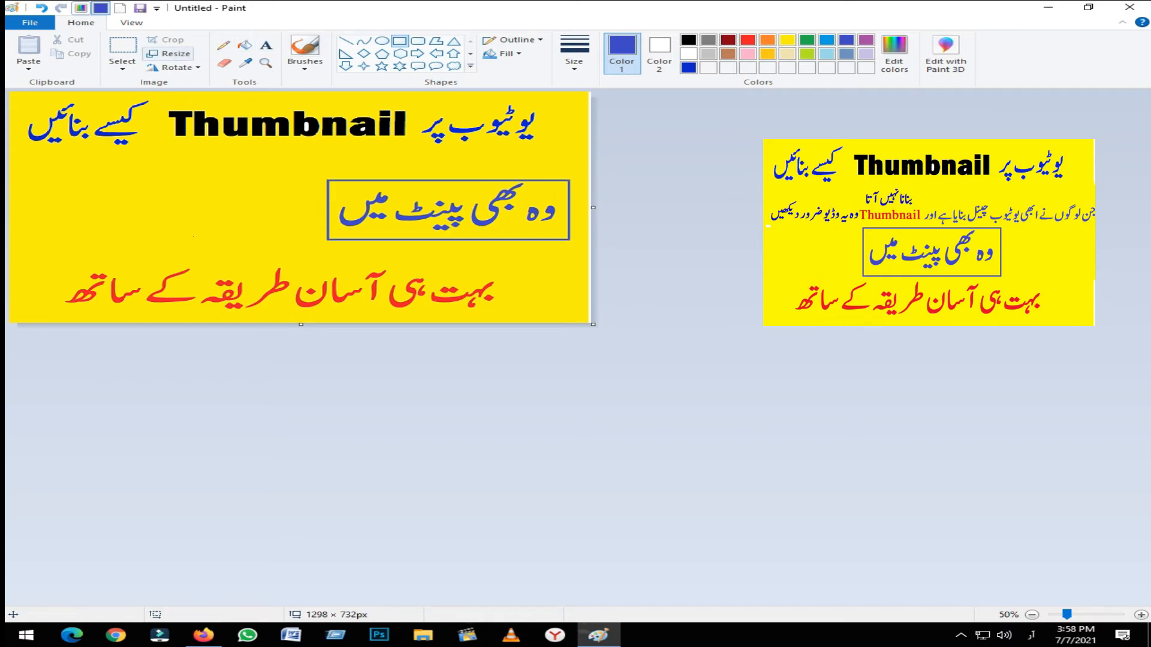
# Step: Move the framed "وہ بھی پینٹ میں" text up to just below the title and cover the gap it leaves with yellow background
pyautogui.click(122, 49)
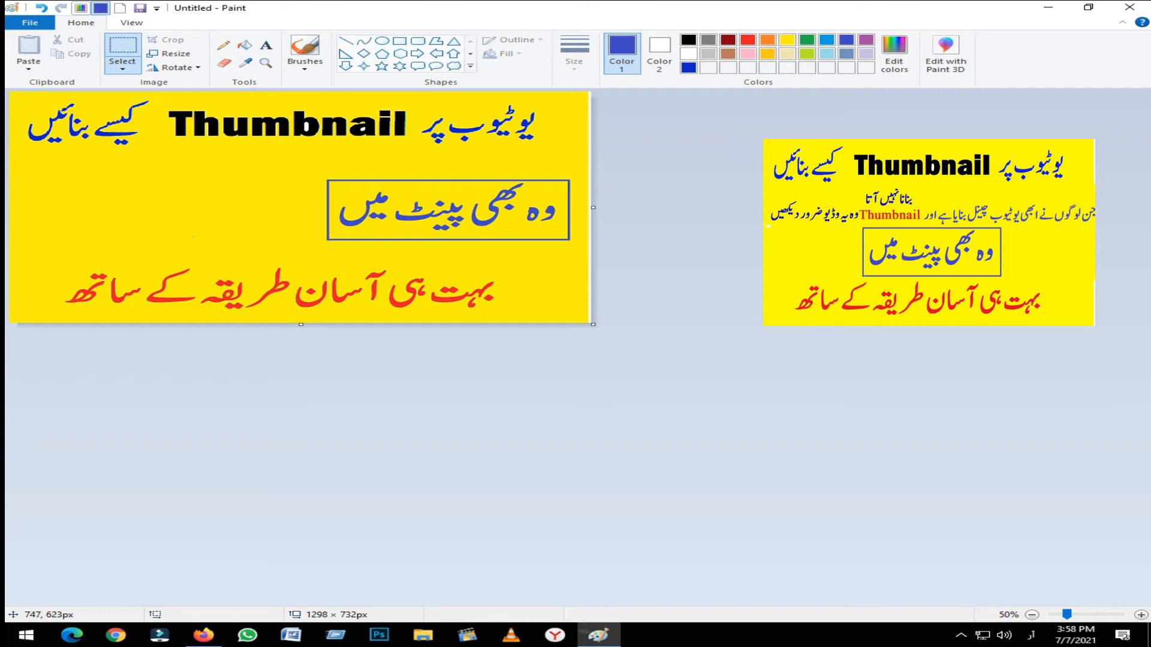
pyautogui.moveTo(318, 176); pyautogui.dragTo(579, 251)
pyautogui.moveTo(449, 213); pyautogui.dragTo(459, 182)
pyautogui.moveTo(257, 223)
pyautogui.mouseDown()
pyautogui.moveTo(301, 256)
pyautogui.moveTo(593, 239)
pyautogui.mouseUp()
pyautogui.moveTo(425, 223); pyautogui.dragTo(425, 217)
pyautogui.click(237, 188)
pyautogui.moveTo(238, 168)
pyautogui.mouseDown()
pyautogui.moveTo(286, 219)
pyautogui.moveTo(292, 193)
pyautogui.moveTo(333, 194)
pyautogui.mouseUp()
pyautogui.click(242, 297)
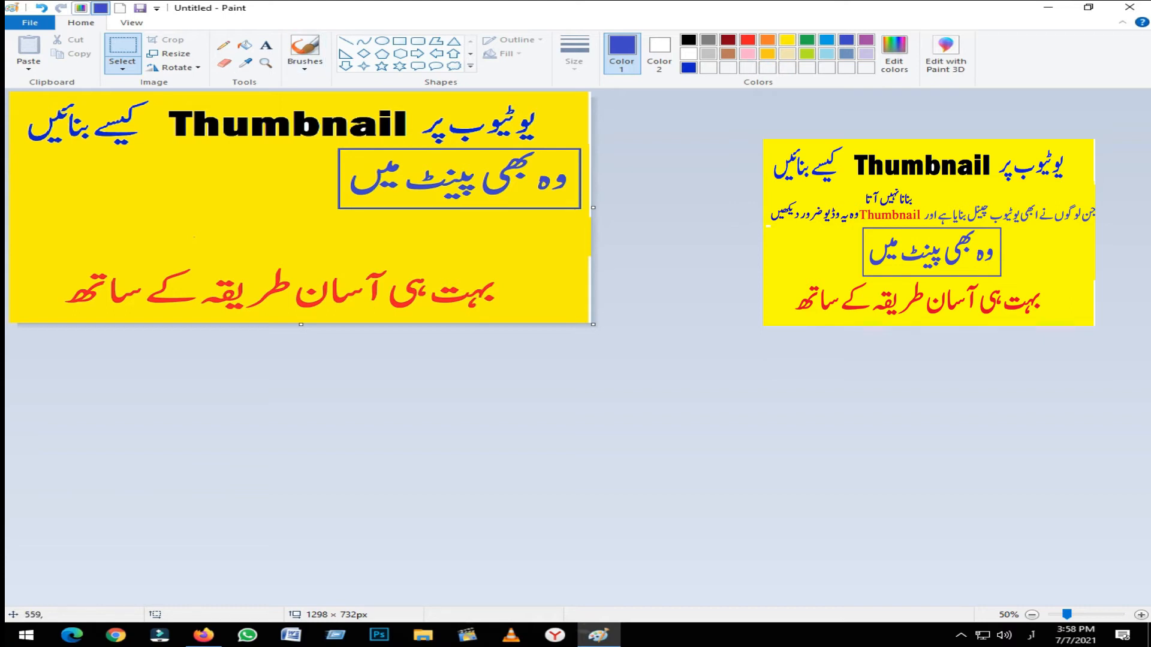
pyautogui.moveTo(336, 148); pyautogui.dragTo(587, 213)
pyautogui.moveTo(507, 178)
pyautogui.mouseDown()
pyautogui.moveTo(237, 189)
pyautogui.moveTo(511, 178)
pyautogui.mouseUp()
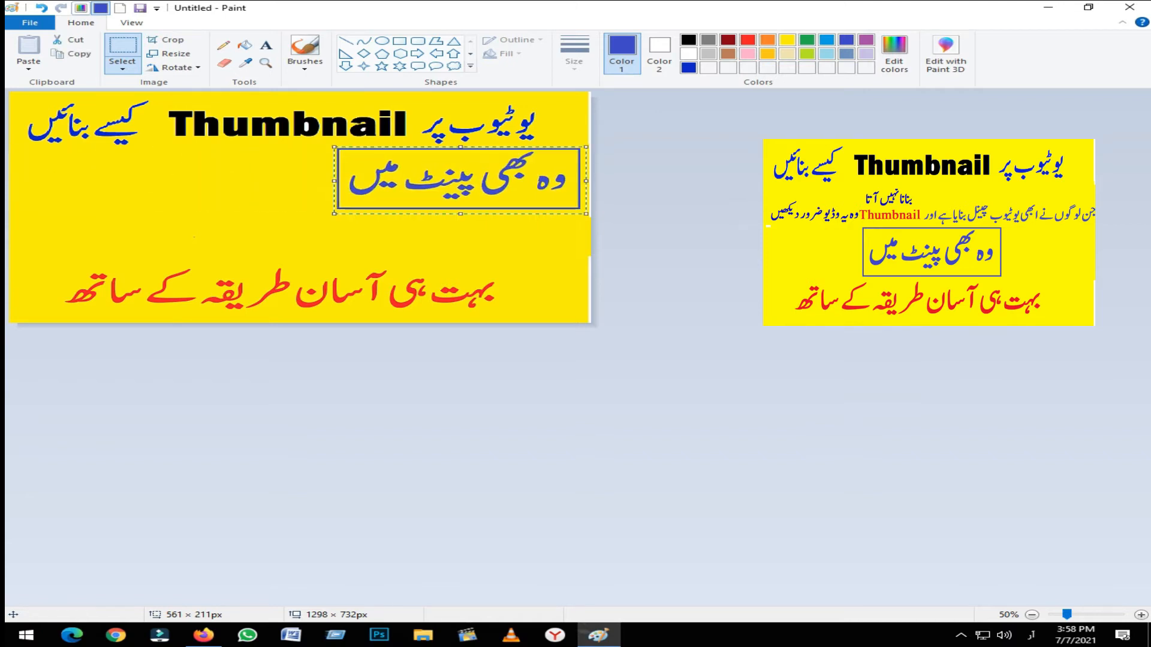
pyautogui.hotkey('ctrl', 'z')
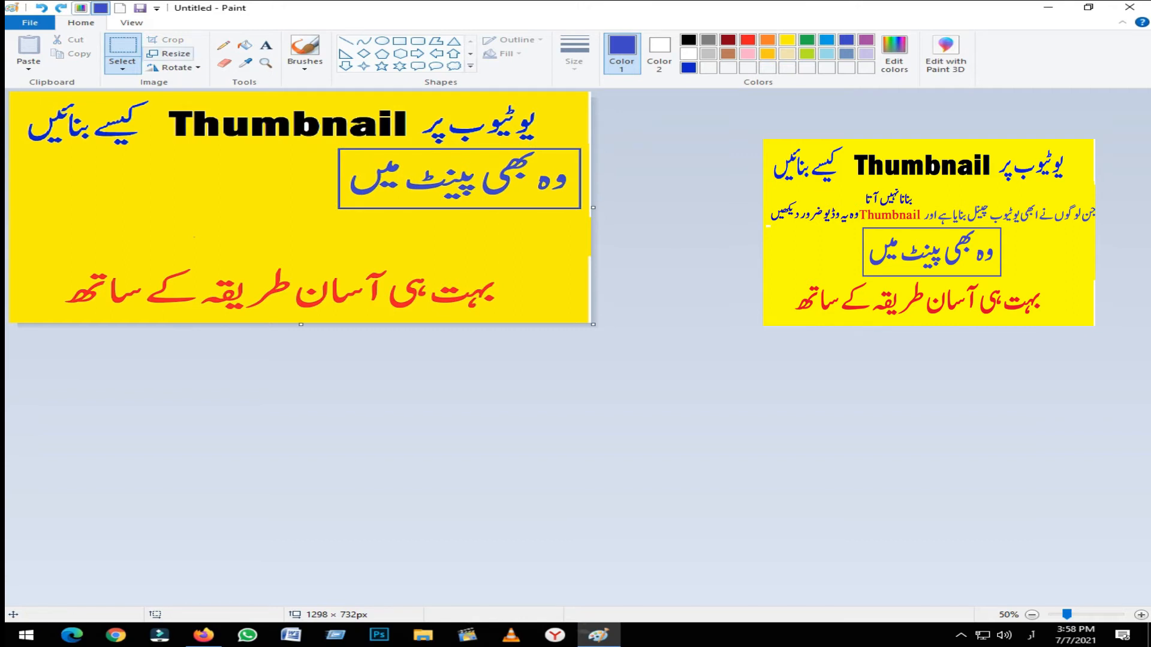
# Step: Add a text box between the title and the red line and enter "جن لوگوں نے ابھی" in indigo
pyautogui.click(266, 45)
pyautogui.moveTo(276, 167); pyautogui.dragTo(594, 312)
pyautogui.write('ج')
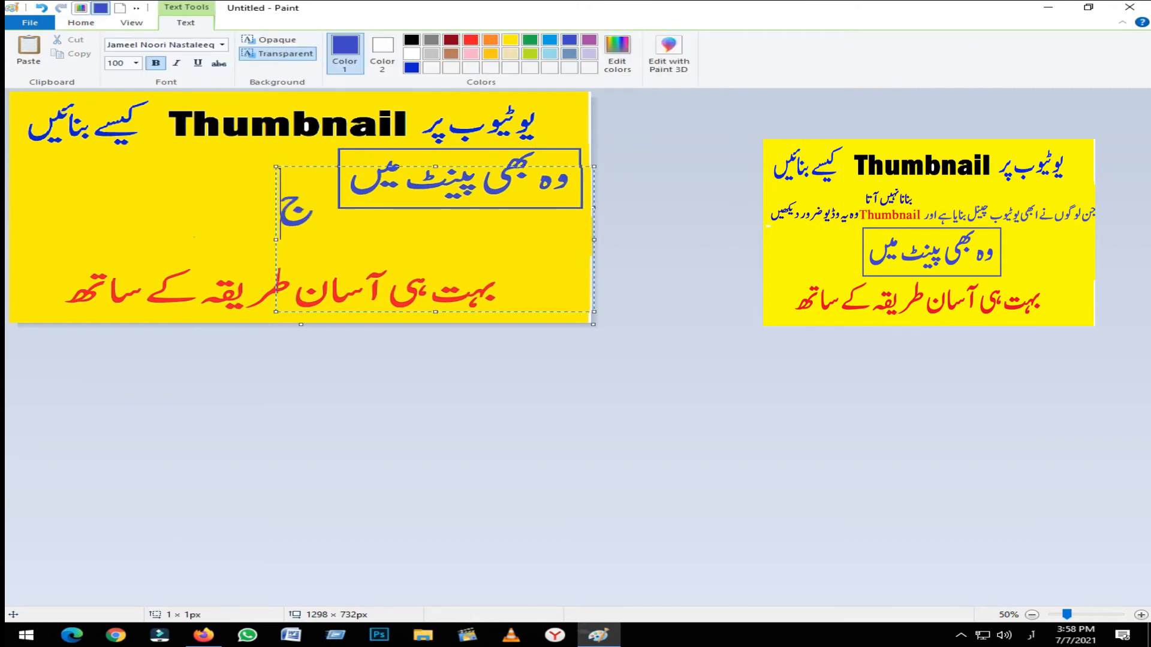
pyautogui.write('ن لو')
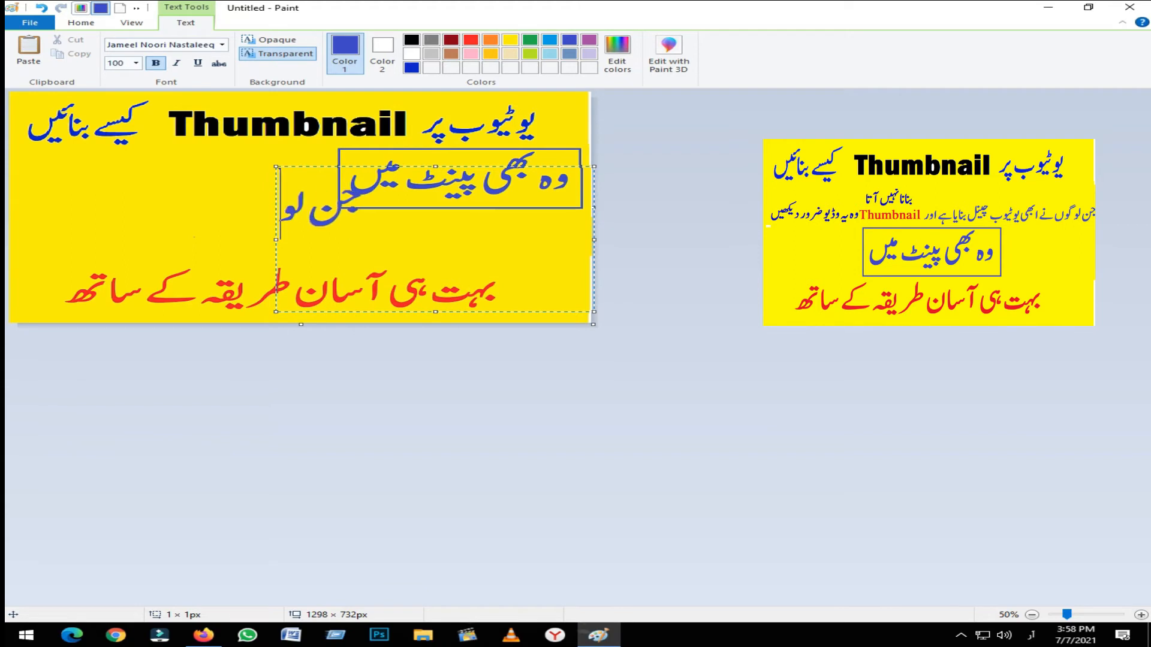
pyautogui.write('گوں نے')
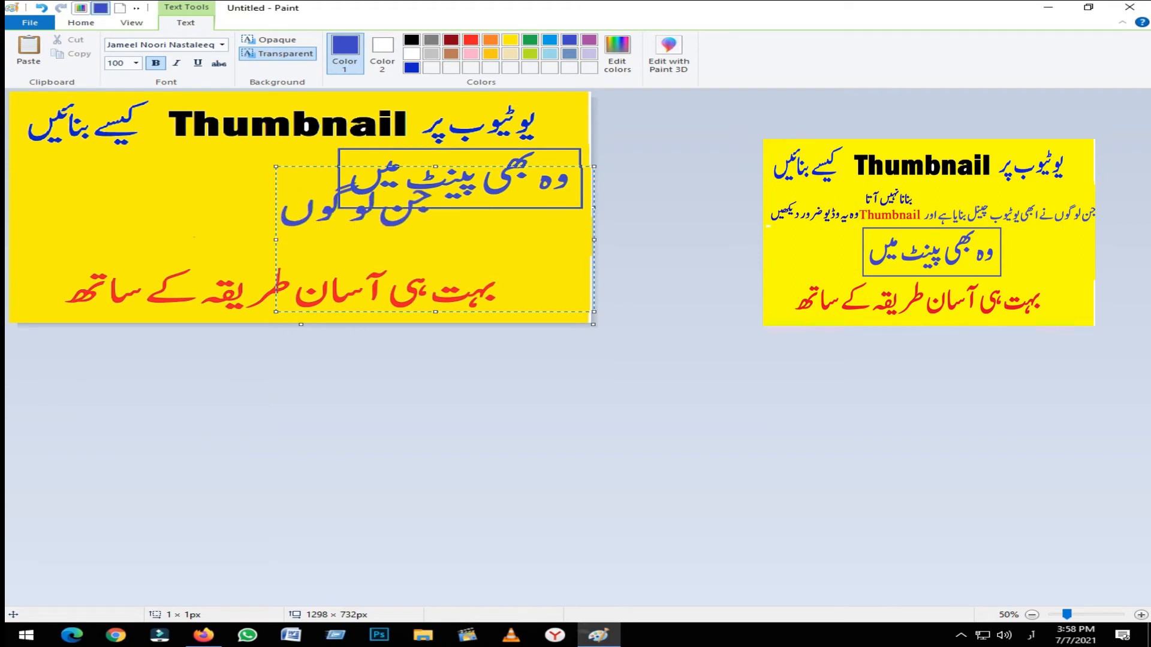
pyautogui.write(' ابھی')
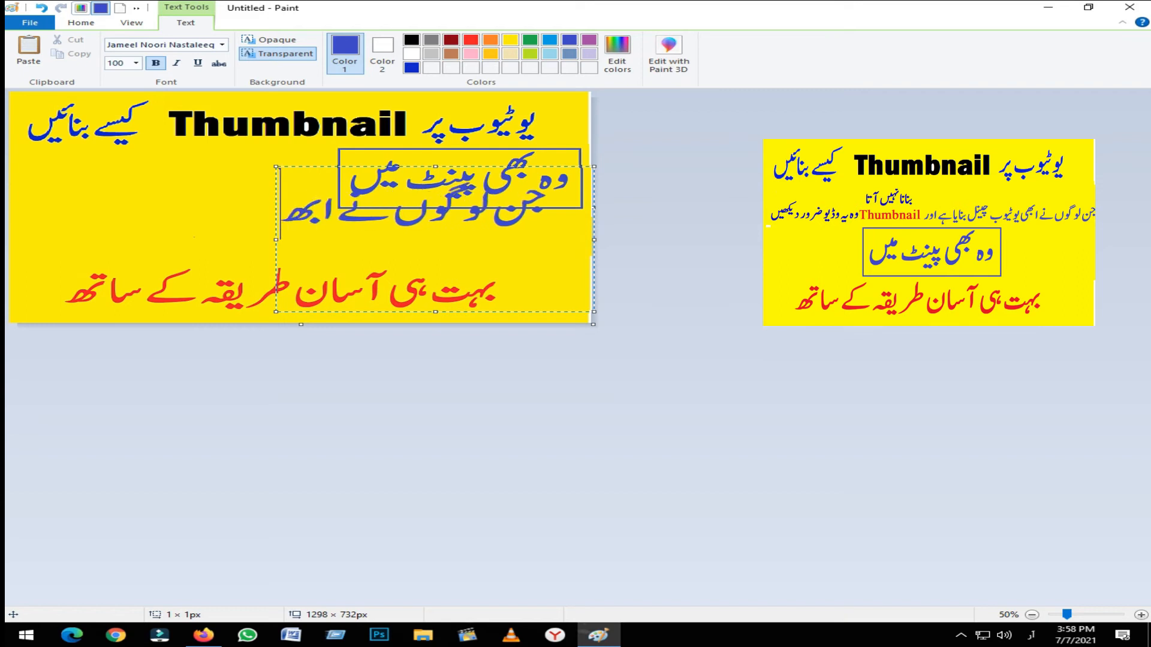